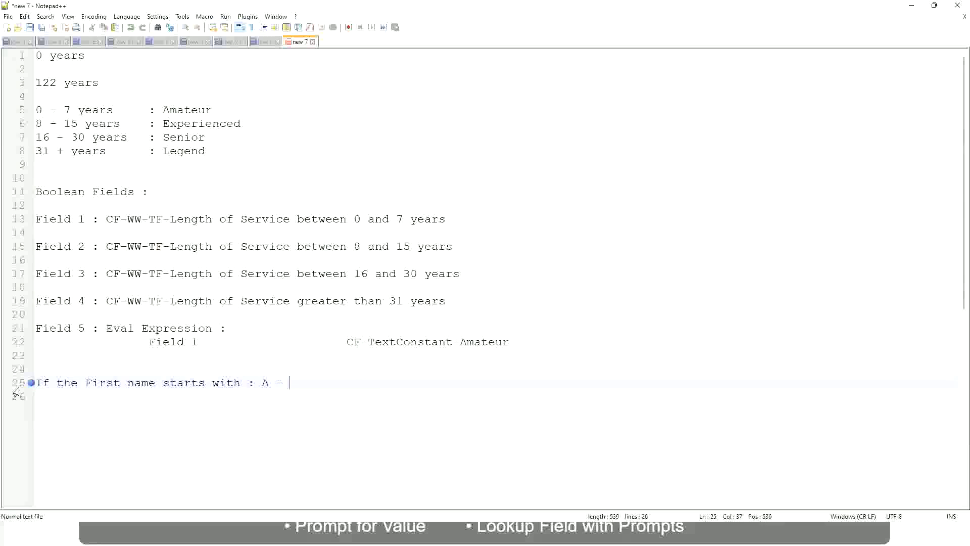
Step: Complete the first-name rule on line 25 with the range A - G and the label A Listers
text(G)
text(:)
key(Tab)
text(A lI)
key(BackSpace)
key(BackSpace)
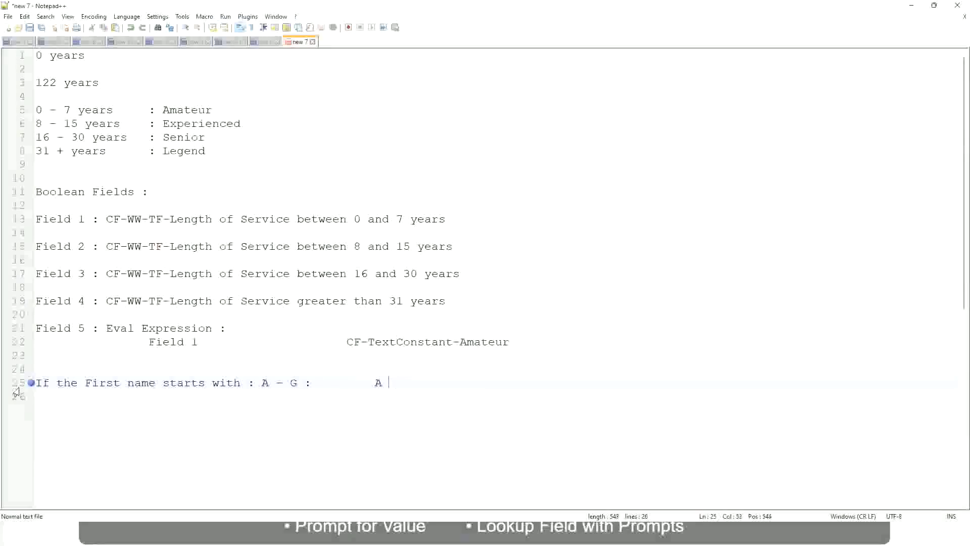
text(Listers)
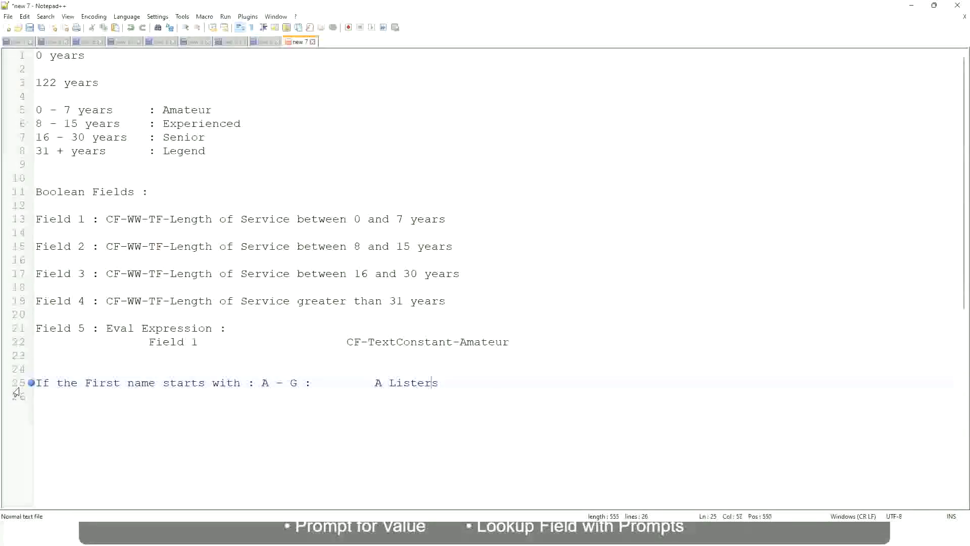
Step: Enclose the A Listers label in double quotation marks
key(Left)
key(Left)
key(Left)
key(Left)
key(Left)
key(Left)
key(Left)
key(Left)
key(Left)
text("")
key(Left)
key(Left)
key(Left)
key(BackSpace)
key(Right)
key(Right)
key(Right)
key(Right)
key(Right)
key(Right)
key(Right)
key(Right)
key(Right)
key(Right)
key(Return)
text(")
key(BackSpace)
key(BackSpace)
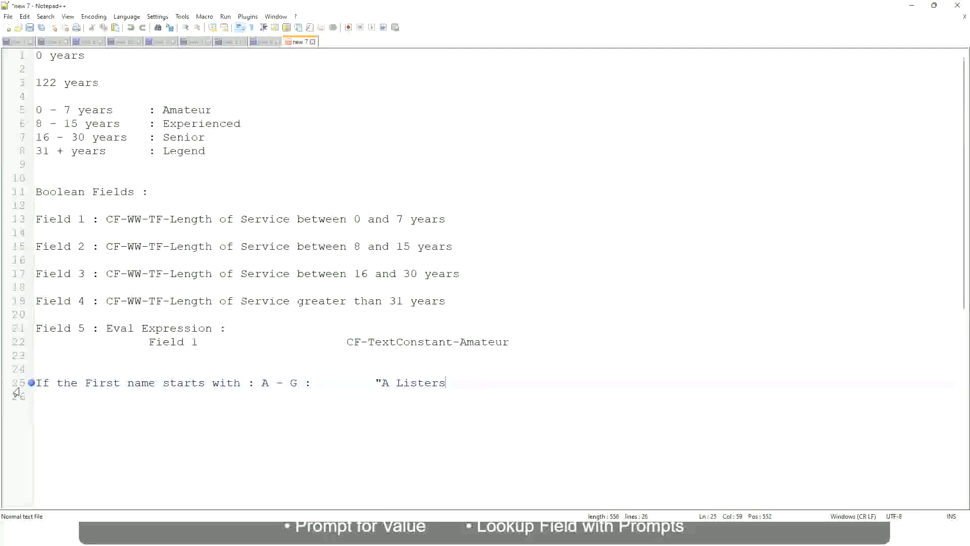
text("")
key(BackSpace)
Step: Add a second rule line for H - P, aligned under the first, with the label "His Majesty"
key(Return)
text(H -)
text(P)
key(Tab)
key(Tab)
key(Tab)
key(Tab)
key(Tab)
key(Tab)
key(Tab)
key(Tab)
key(Tab)
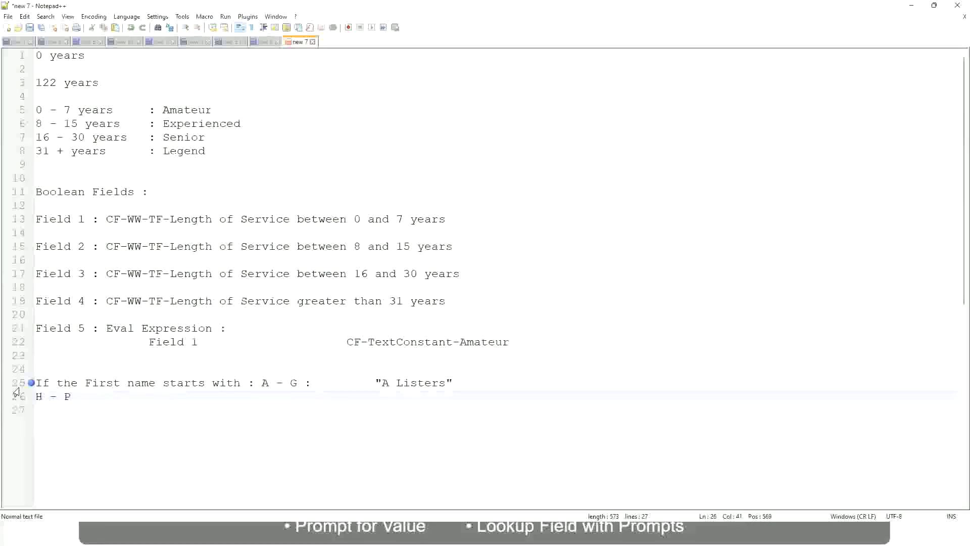
text(:)
key(Tab)
key(Tab)
text("His Majesty)
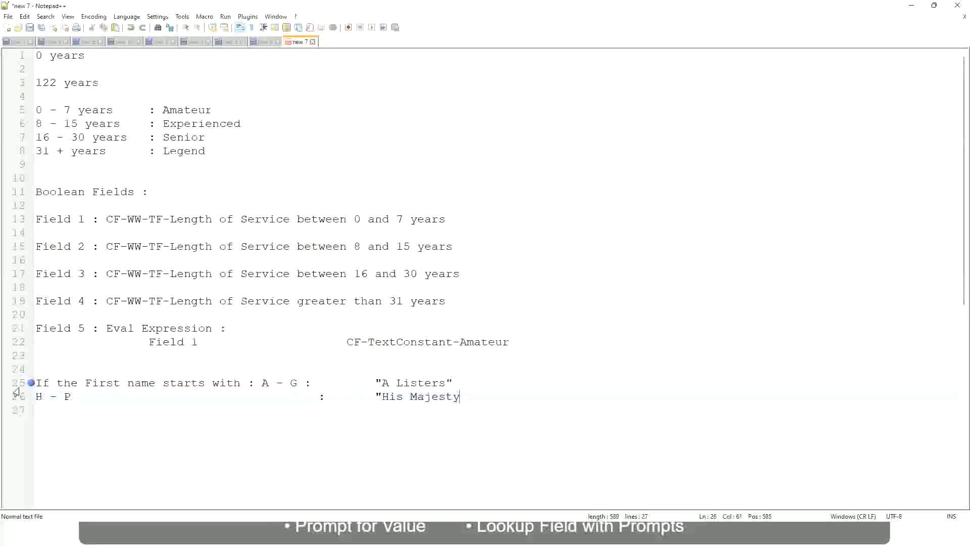
text("")
key(BackSpace)
Step: Add a third rule line for L - Z, aligned under the others, with the label "Lords"
key(Return)
text(L - Z)
key(Tab)
key(Tab)
key(Tab)
key(Tab)
key(Tab)
key(Tab)
key(Tab)
text(:)
key(Tab)
text("Lords)
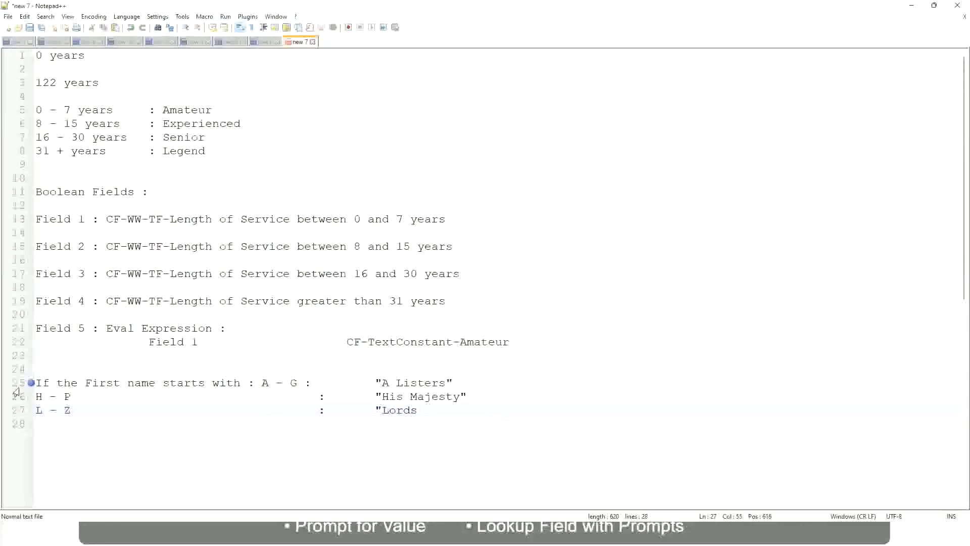
text("")
key(BackSpace)
click(418, 410)
click(421, 410)
drag(421, 409, 465, 383)
click(417, 383)
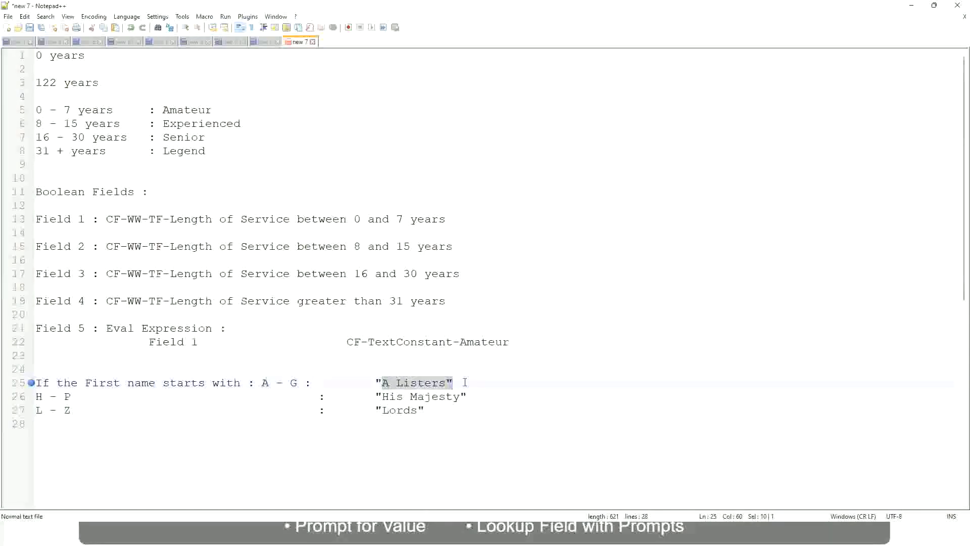
click(439, 399)
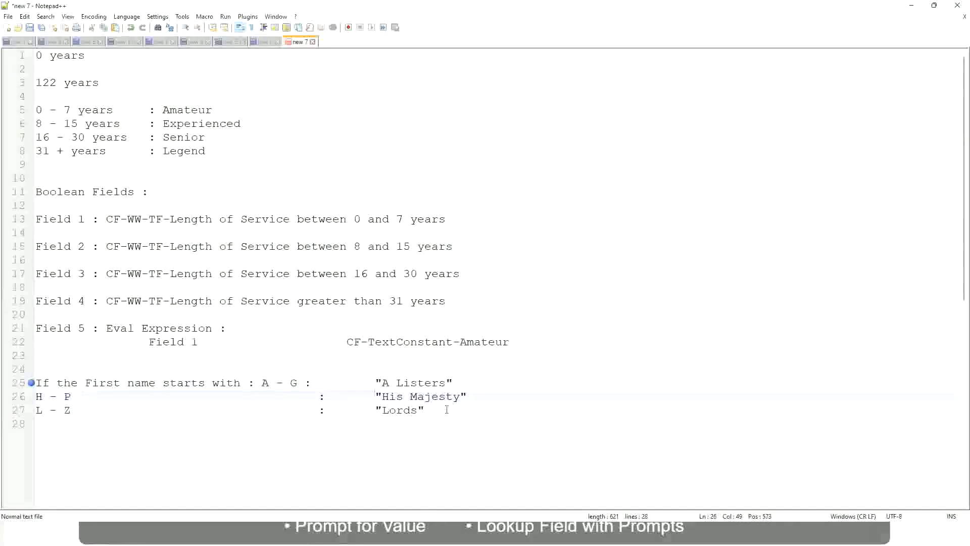
Step: Replace the three first-name rule lines with a new line beginning with "If"
drag(448, 409, 31, 383)
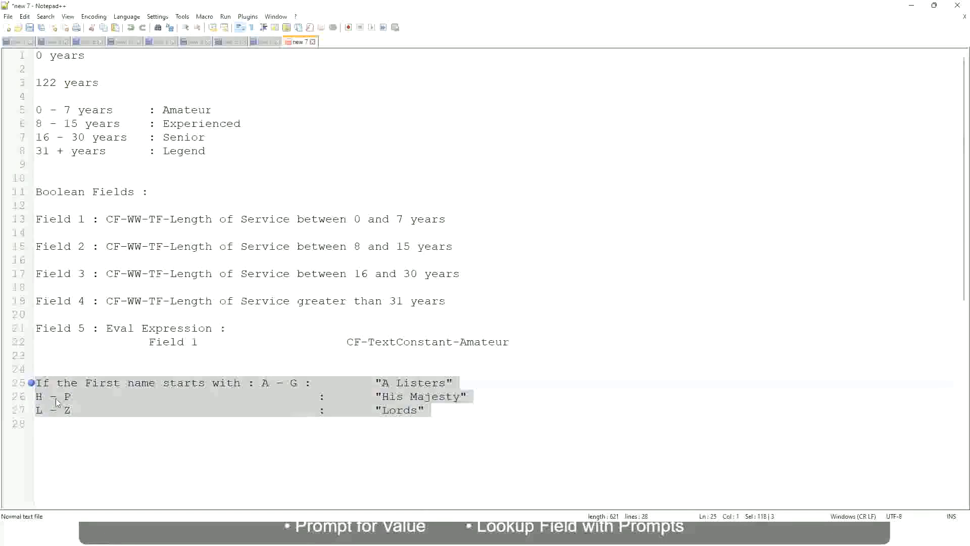
text(If )
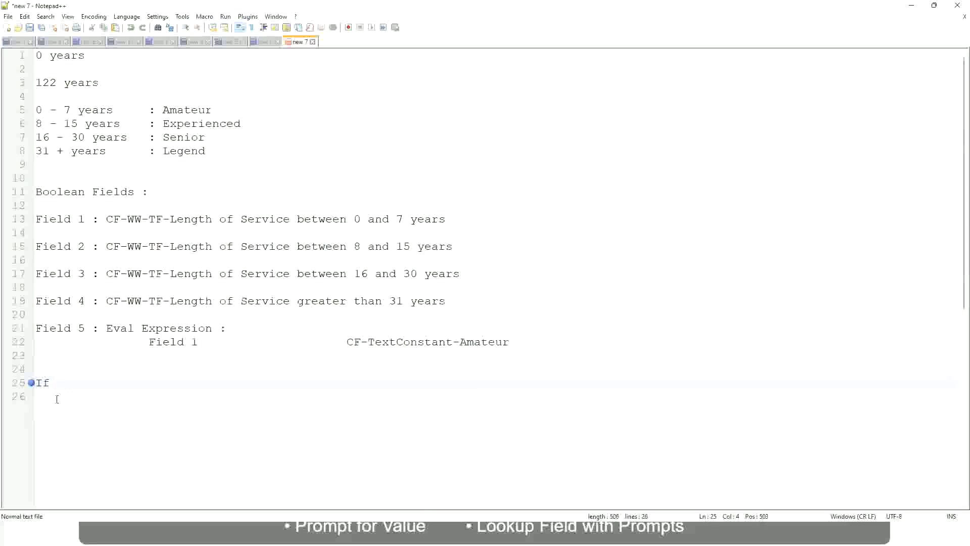
text(Prior Ex)
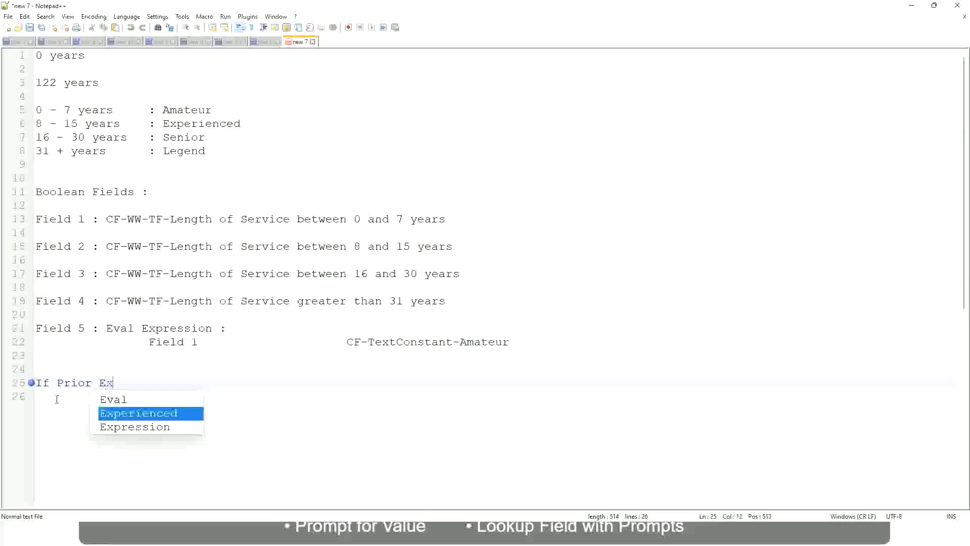
text(perience)
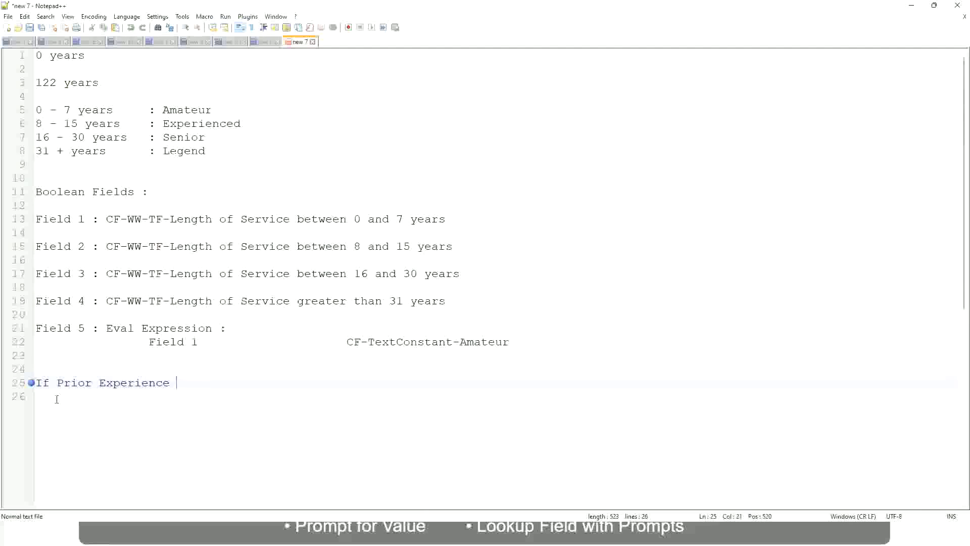
key(BackSpace)
key(BackSpace)
key(BackSpace)
key(BackSpace)
key(BackSpace)
key(BackSpace)
key(BackSpace)
key(BackSpace)
key(BackSpace)
key(BackSpace)
key(BackSpace)
key(BackSpace)
key(BackSpace)
key(BackSpace)
key(BackSpace)
key(BackSpace)
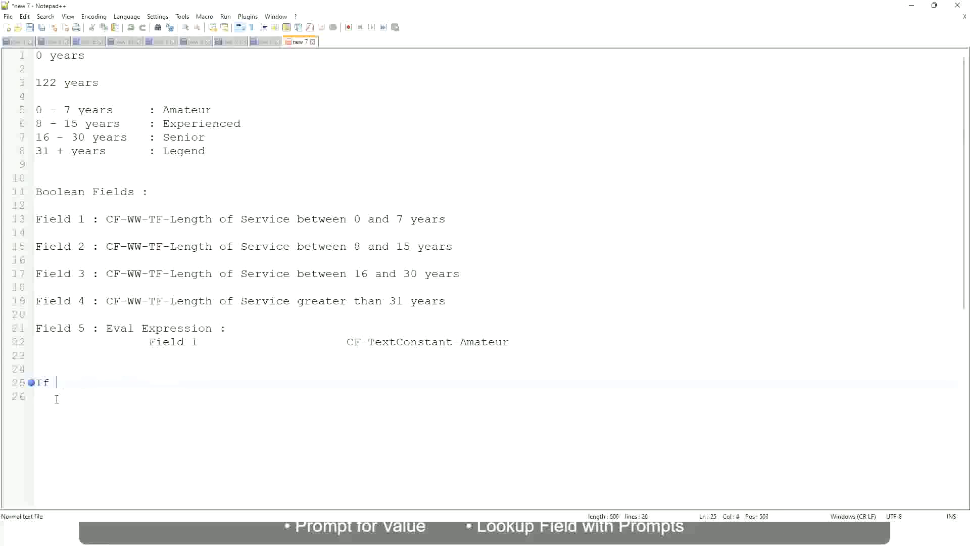
text(Job Profile is )
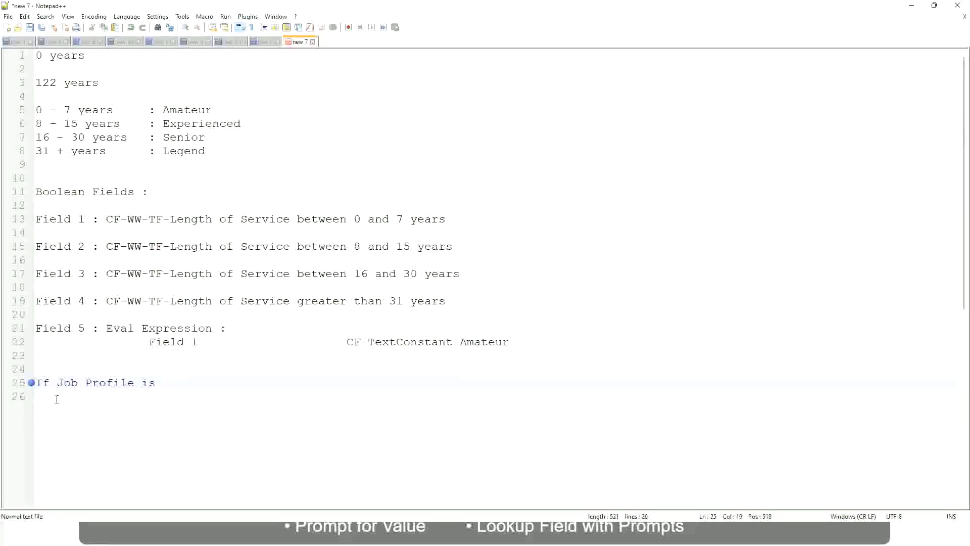
text(: Manager)
key(BackSpace)
key(BackSpace)
key(BackSpace)
key(BackSpace)
key(BackSpace)
key(BackSpace)
key(BackSpace)
key(BackSpace)
key(BackSpace)
key(BackSpace)
key(BackSpace)
key(BackSpace)
key(BackSpace)
key(BackSpace)
key(BackSpace)
key(BackSpace)
key(BackSpace)
key(BackSpace)
key(BackSpace)
key(BackSpace)
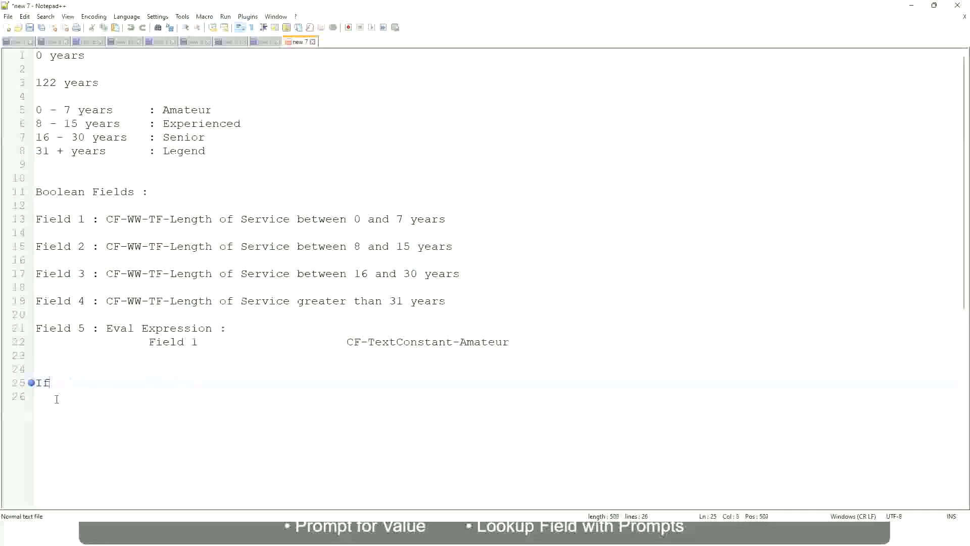
Step: Complete the condition on line 25 as "If Management Level is Manager or Above"
text(Management )
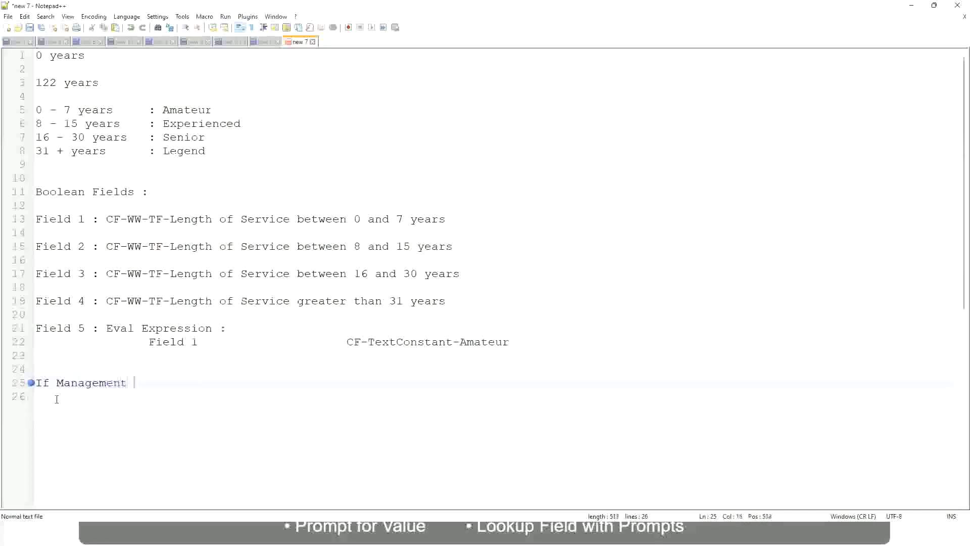
text(Level is Manager or A)
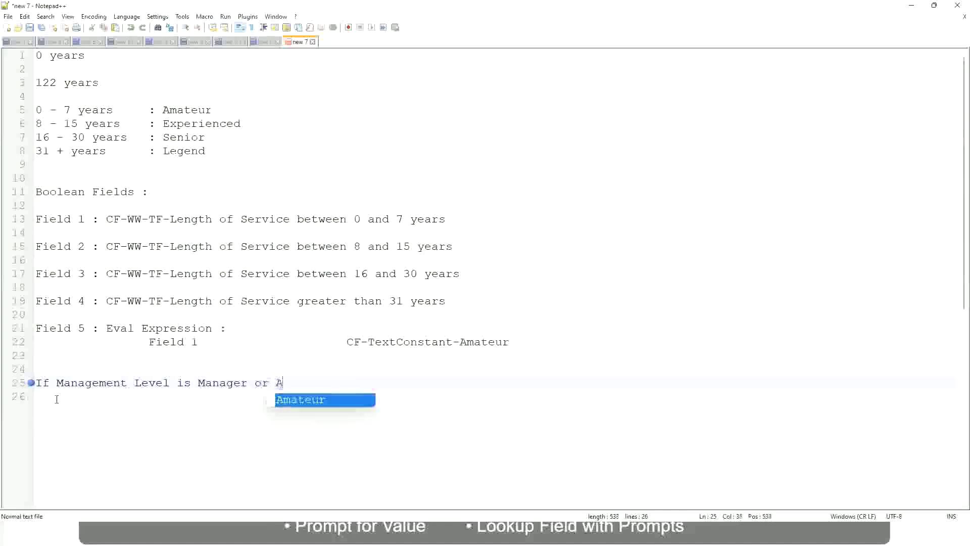
text(bove)
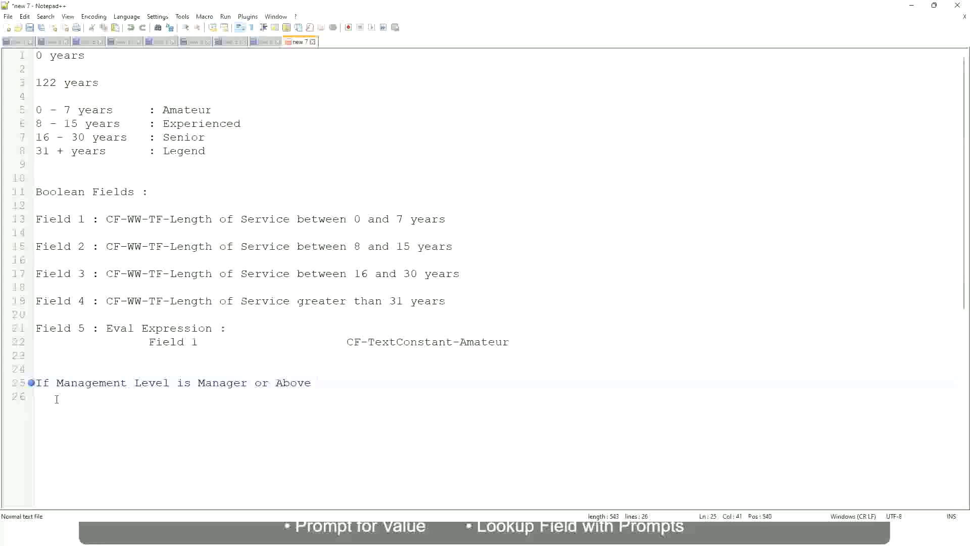
Step: Add the outcome "Proposed Allowance Plan : Car Allowance" on the same line, spaced well apart from the condition
key(Tab)
key(Tab)
key(Tab)
key(Tab)
text(Proposed)
text(Allowance )
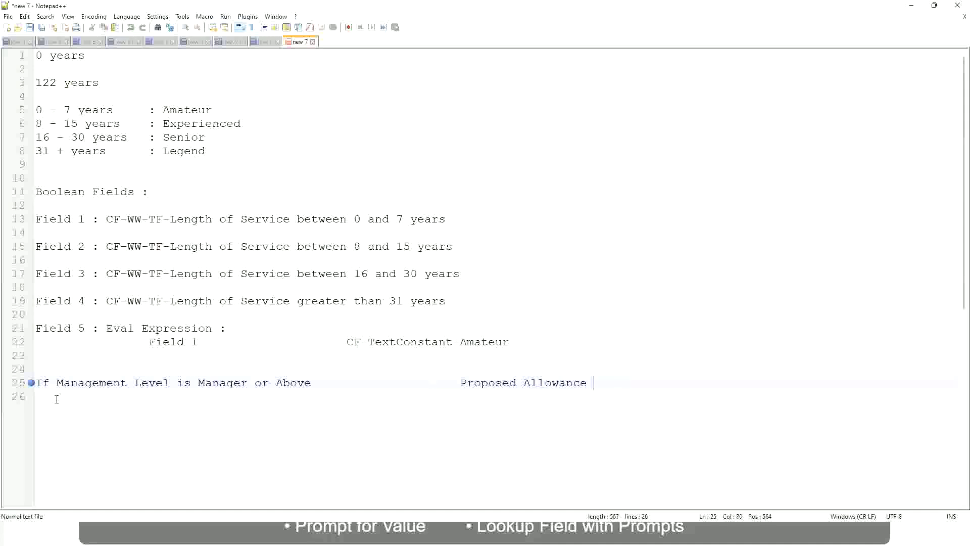
text(Plan)
text(: Car Allowanc)
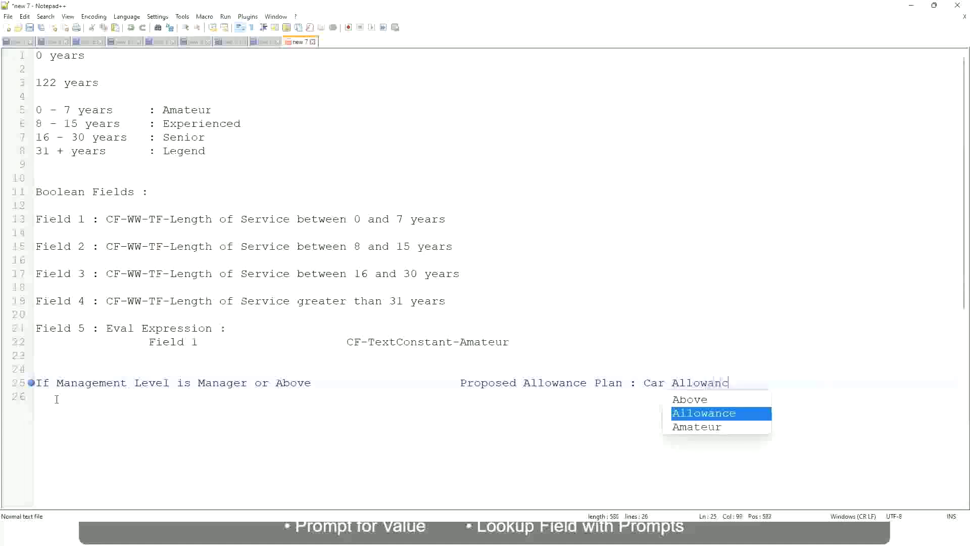
text(e)
Step: Start a second rule on the following line with "If Management Level is"
key(Return)
text(I)
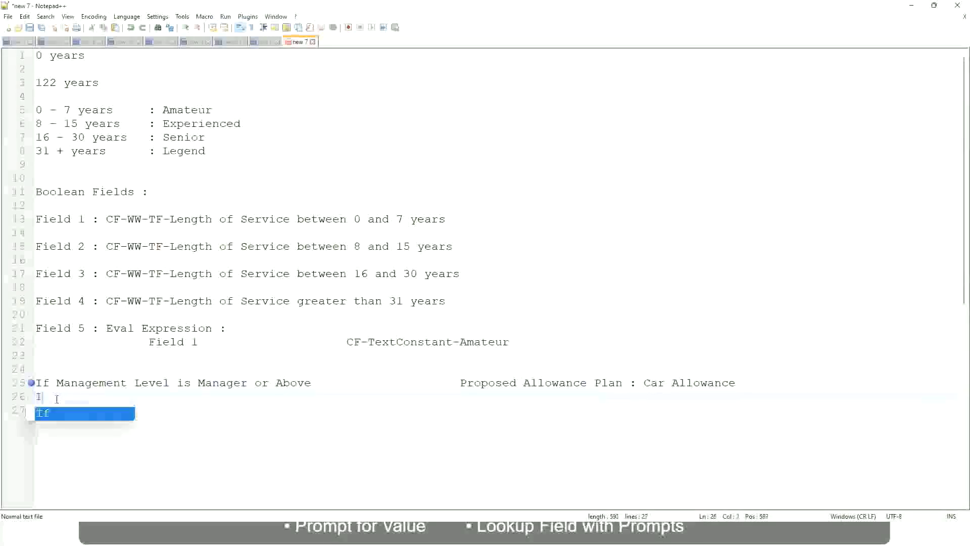
text(f Management Level is)
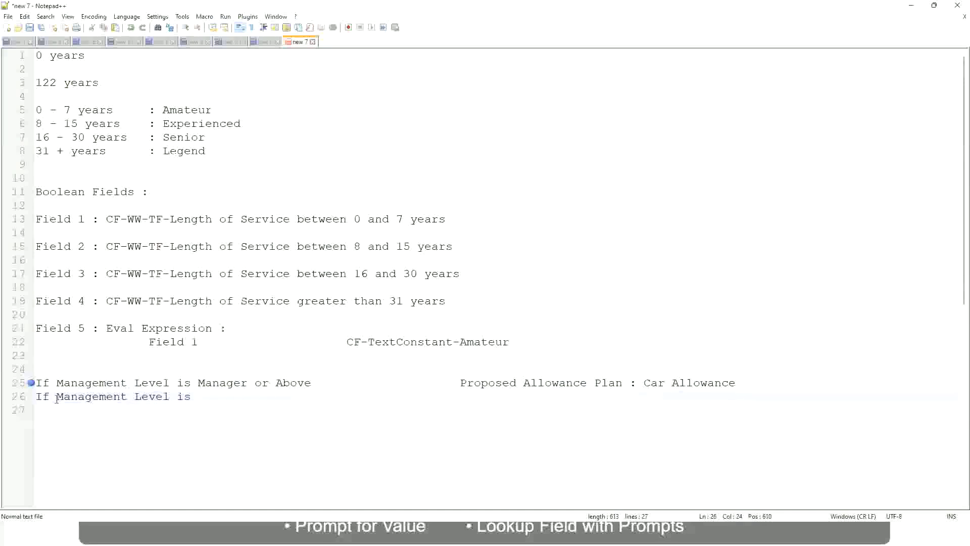
Step: Remove "or Above" from the Manager condition and return to the unfinished second rule
key(Up)
key(Right)
key(Right)
key(Right)
key(Right)
key(Right)
key(Right)
key(Right)
key(shift+Right)
key(shift+Right)
key(shift+Right)
key(shift+Right)
key(shift+Right)
key(shift+Right)
key(shift+Right)
key(shift+Right)
key(shift+Right)
key(Delete)
key(Down)
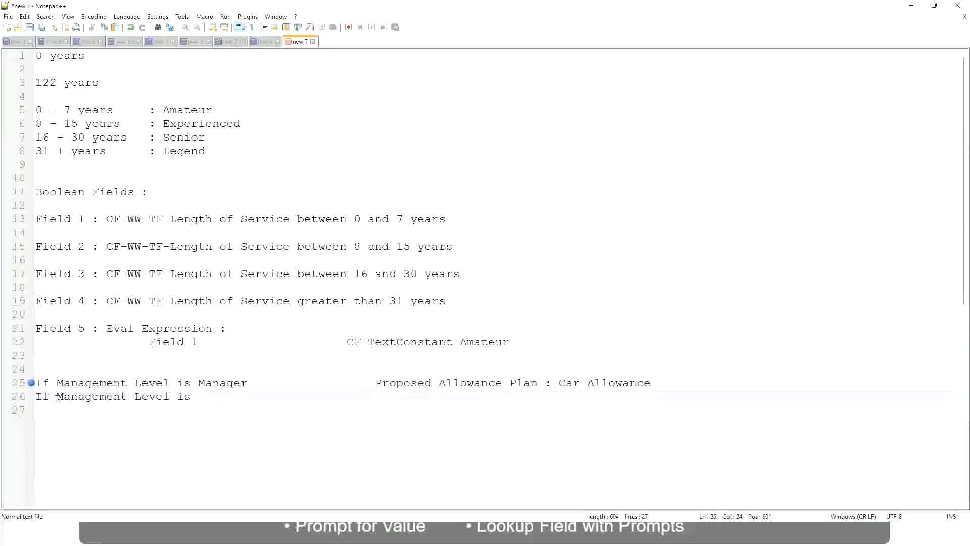
Step: Complete the second rule with Director as the level and Executive Allowance as the aligned outcome
text(Director)
key(Tab)
text(Exec)
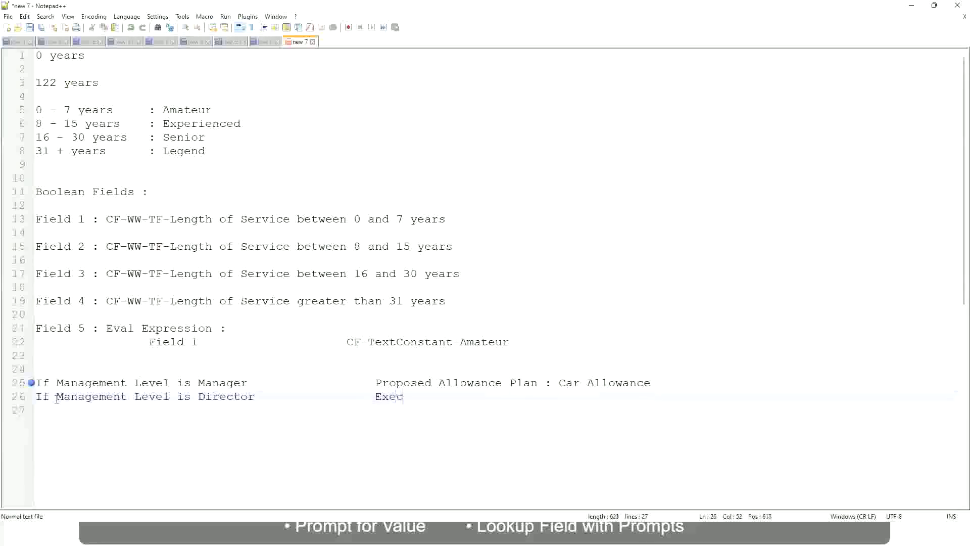
text(utive Allowance)
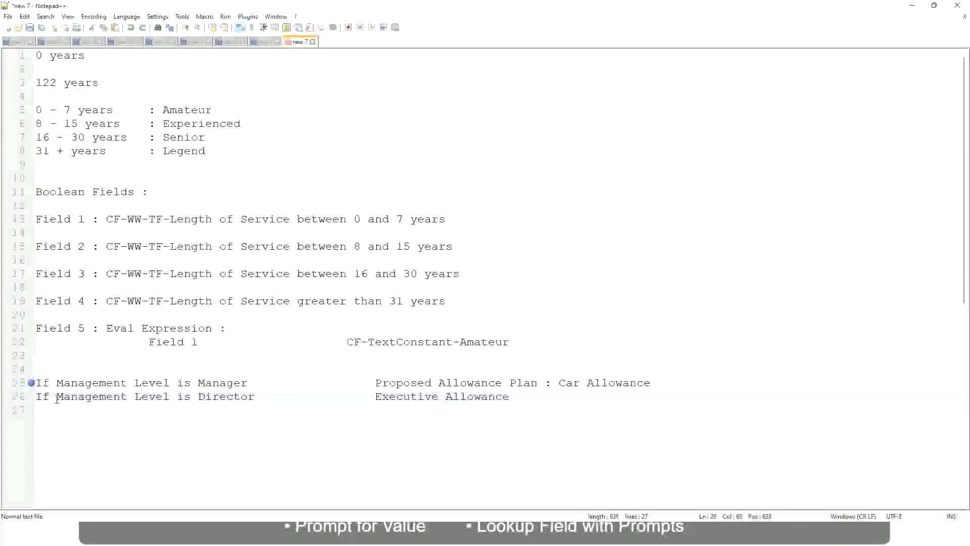
Step: Add a third rule on the following line reading "If Management Level is CEO" with the aligned outcome "CEO Allowance"
key(Return)
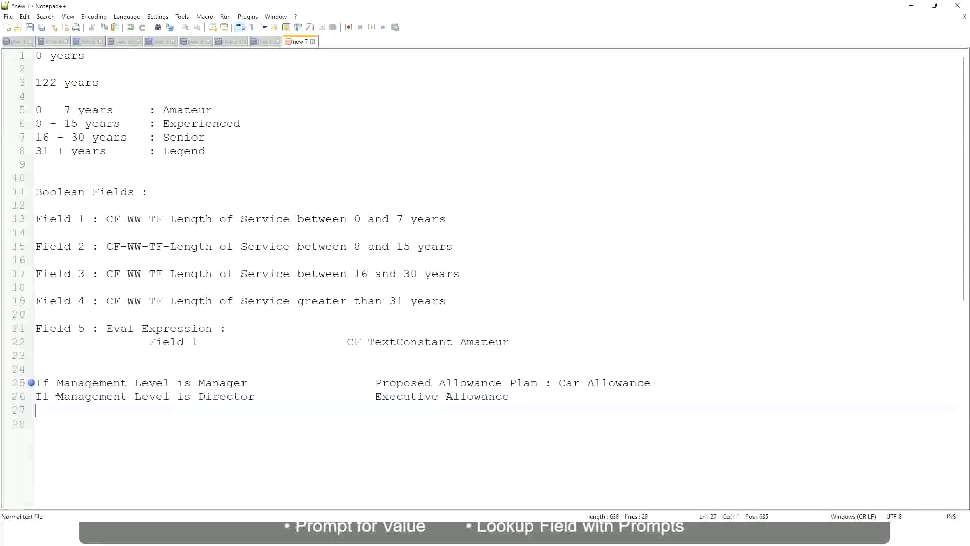
text(If)
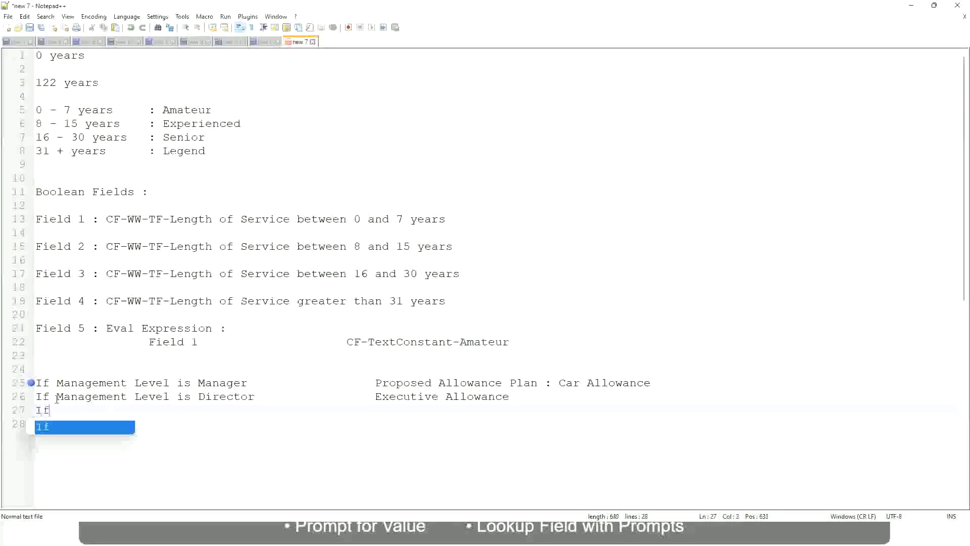
text( Management is)
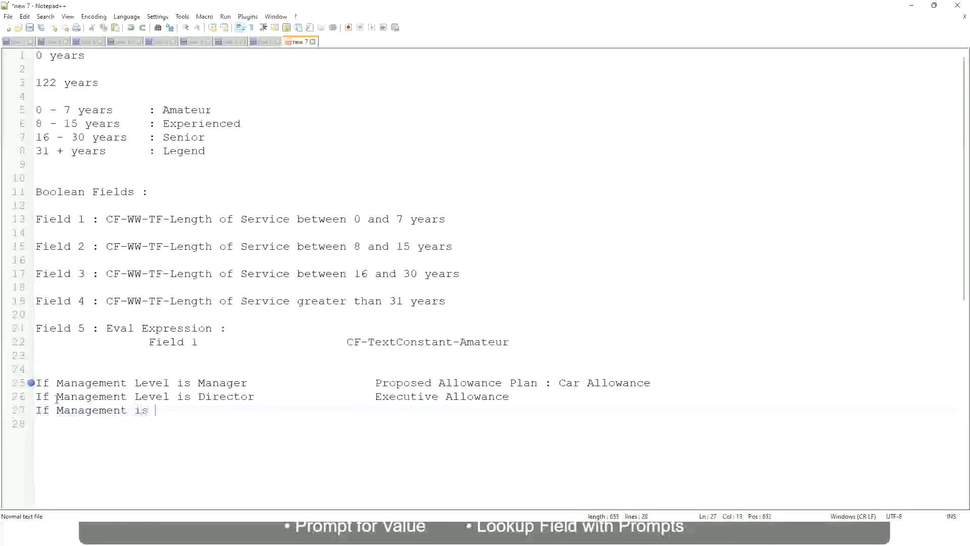
key(BackSpace)
key(BackSpace)
key(BackSpace)
text(le)
key(BackSpace)
key(BackSpace)
text(Le)
key(Down)
key(Down)
key(Return)
text(is CEO)
text(CEO Allowance)
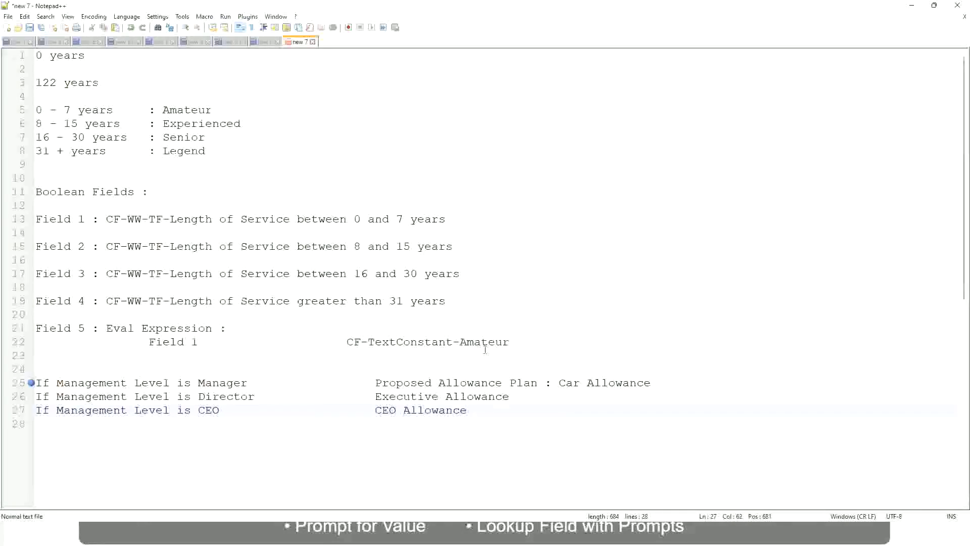
click(559, 383)
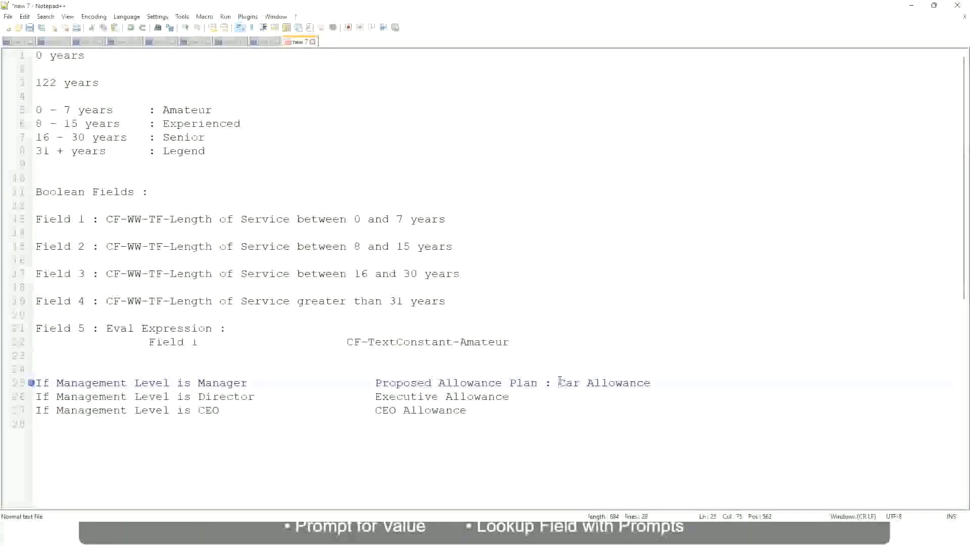
drag(559, 383, 652, 379)
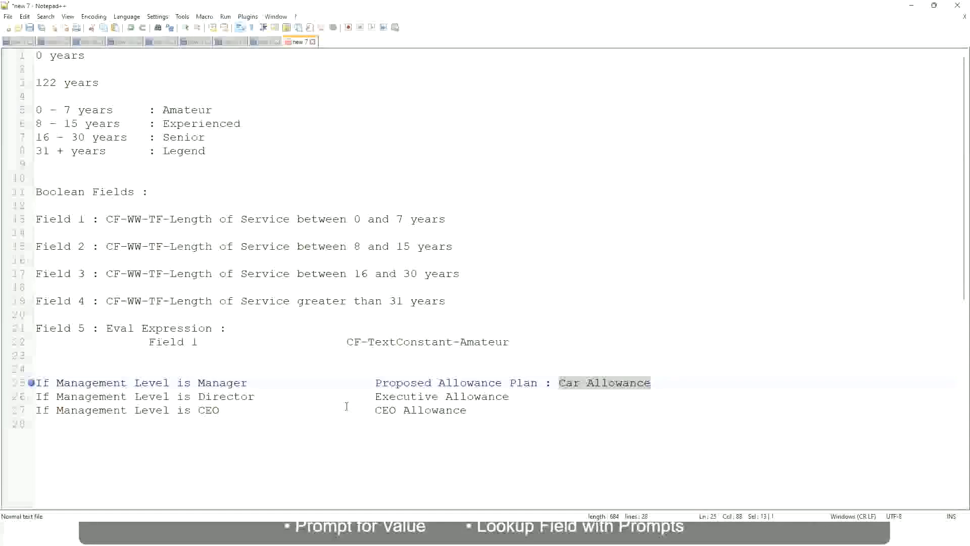
click(452, 383)
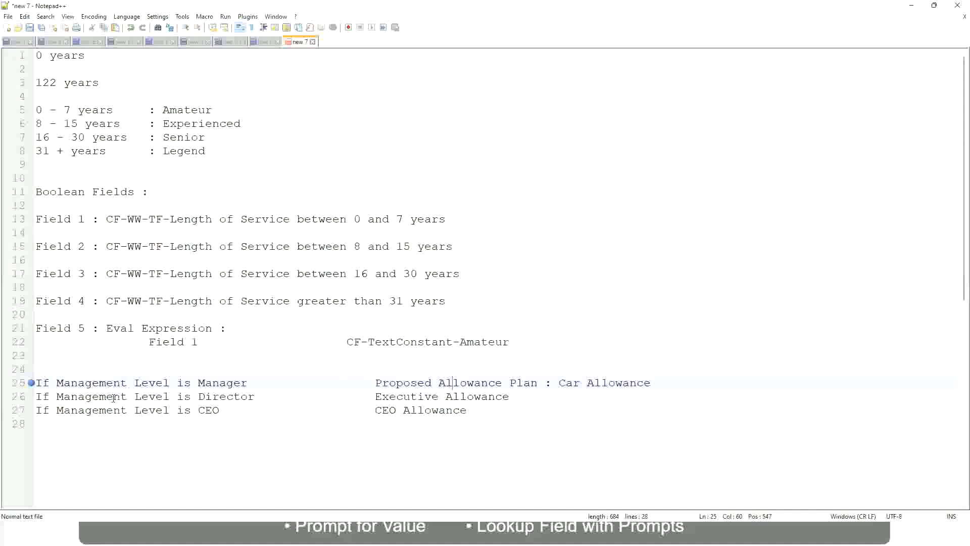
Step: Replace the Manager rule's whole outcome with "First Line Manager"
click(198, 383)
drag(376, 382, 666, 380)
text(Managers)
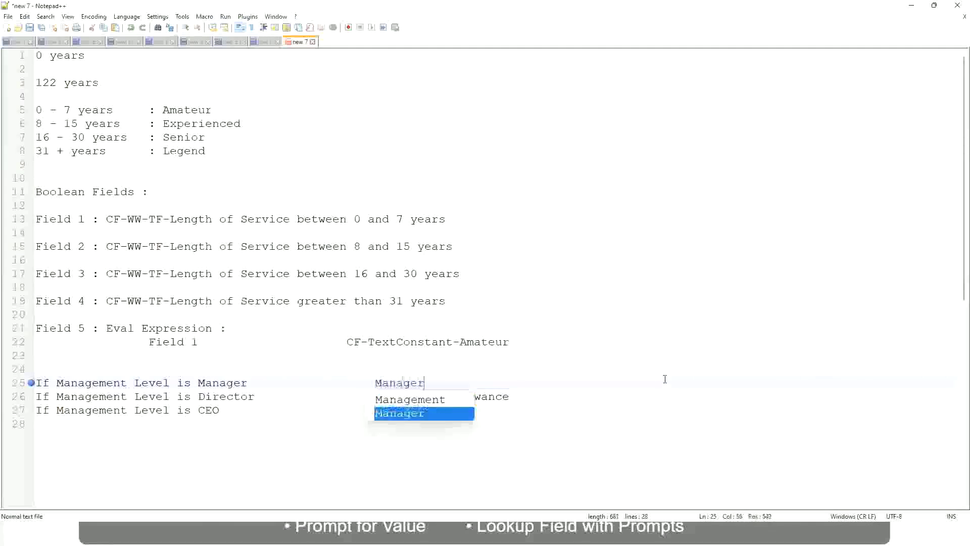
key(BackSpace)
key(BackSpace)
key(BackSpace)
key(BackSpace)
key(BackSpace)
key(BackSpace)
key(BackSpace)
key(BackSpace)
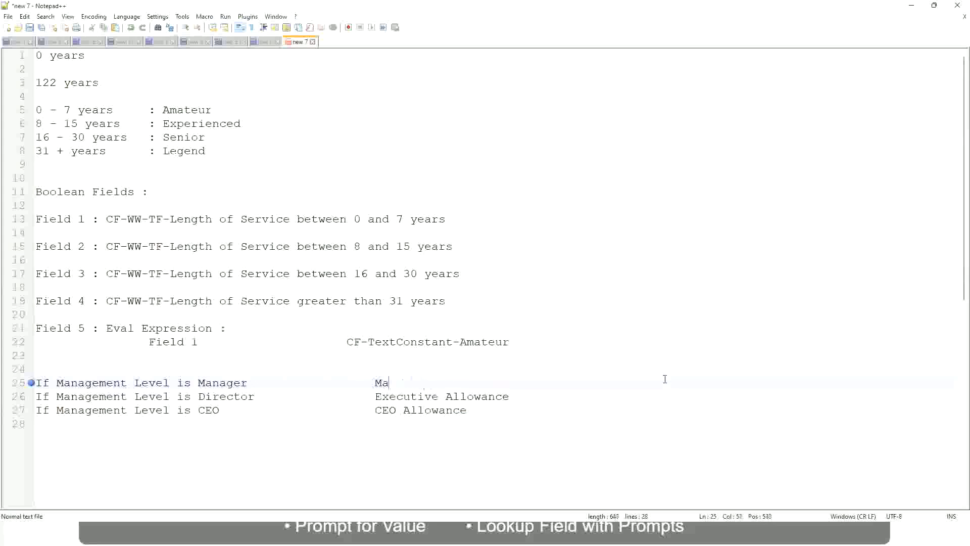
text(First Li)
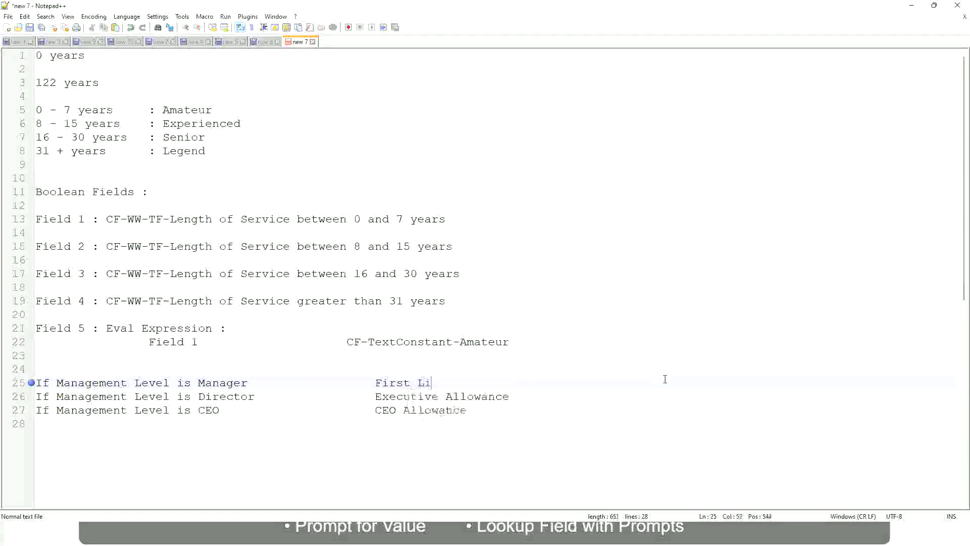
text(ne Manager)
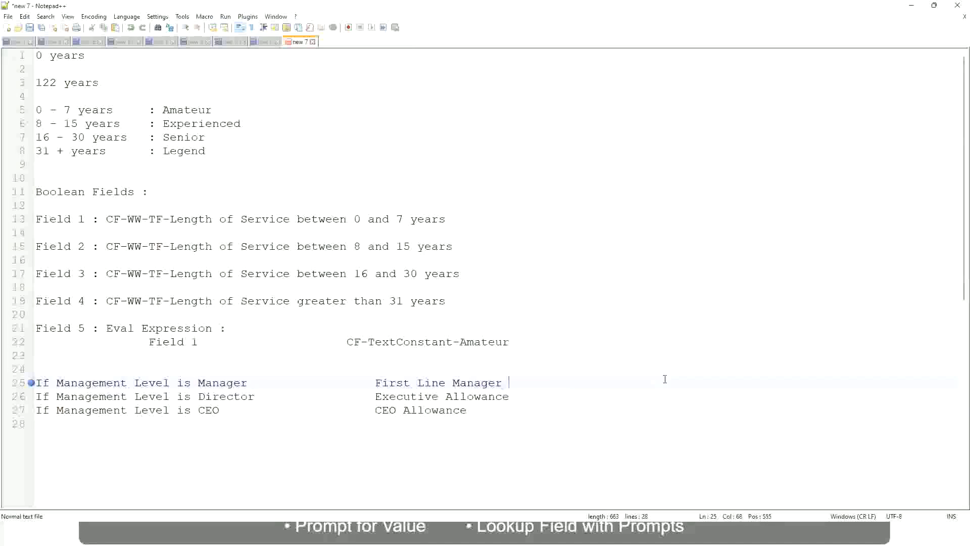
Step: Insert "Name of the" in front of "First Line Manager" in the Manager rule's outcome
key(Left)
key(Left)
key(Left)
key(Left)
key(Left)
key(Left)
key(Left)
key(Left)
key(Left)
key(Left)
text(Name of the)
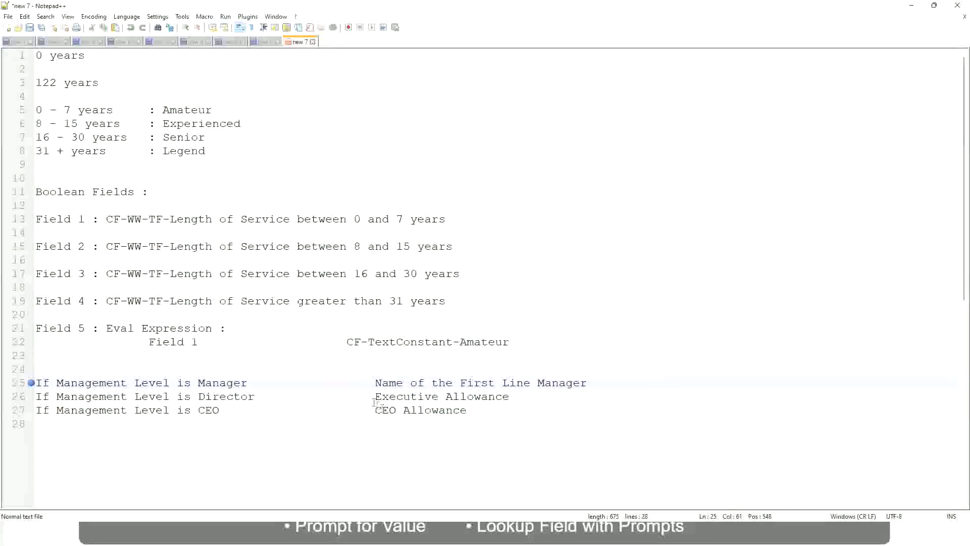
Step: Replace the Director rule's outcome "Executive Allowance" with the opening words "Name of"
drag(375, 396, 510, 396)
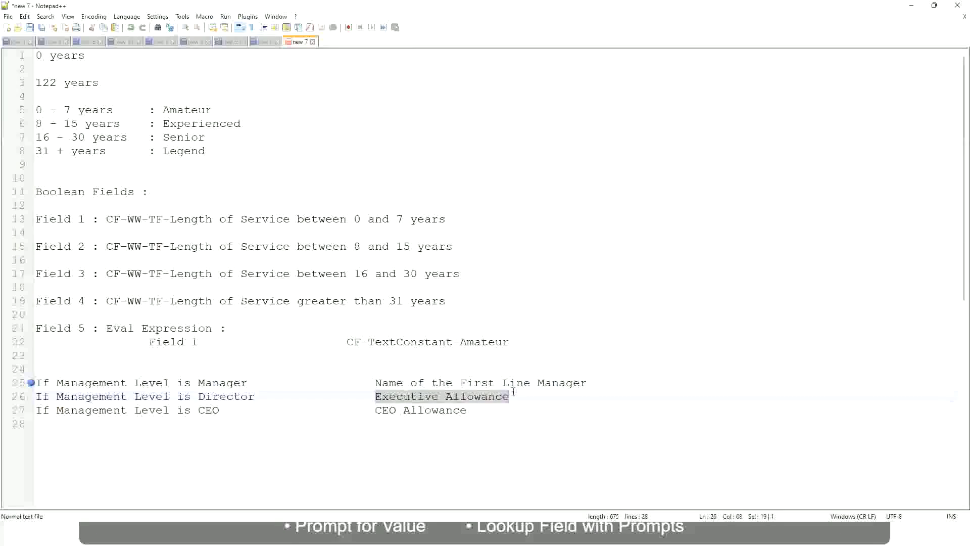
text(Name )
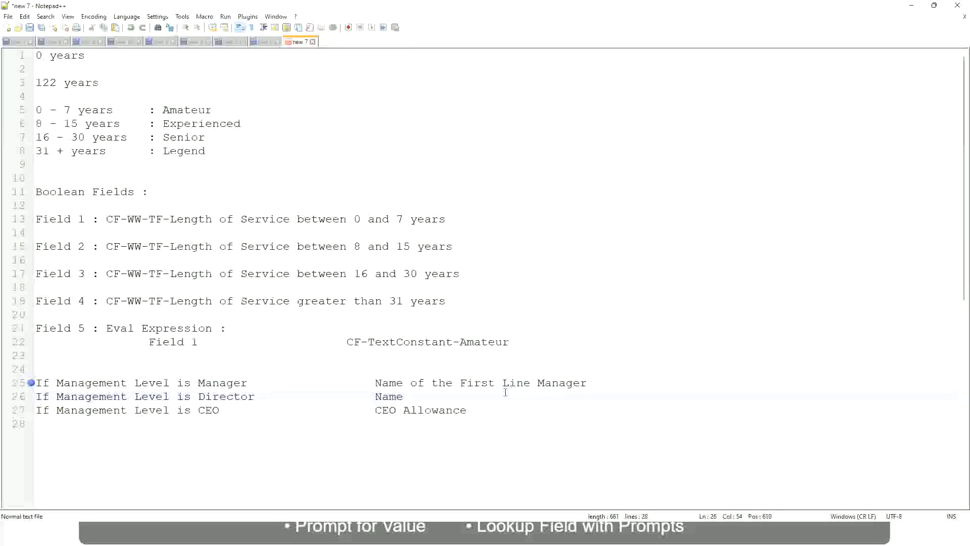
text(of Firs)
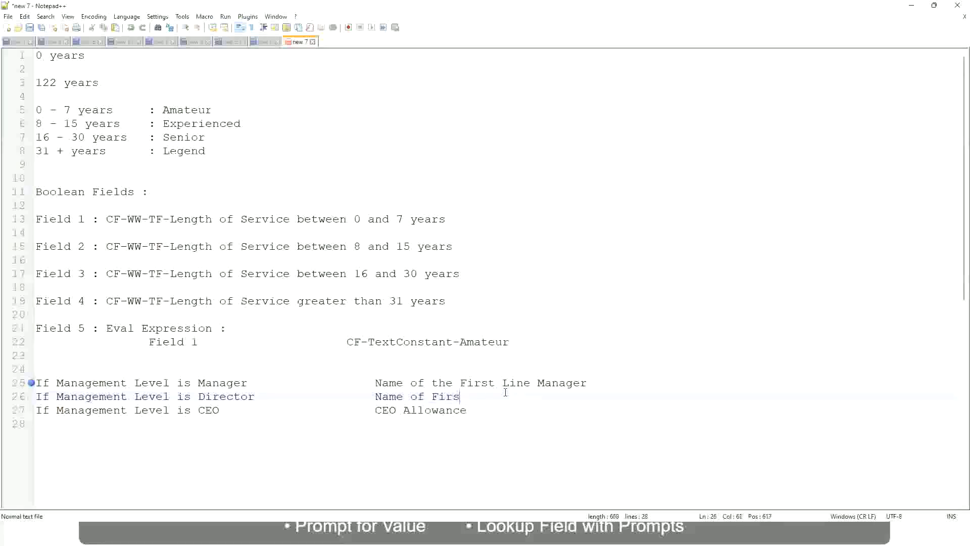
key(BackSpace)
key(BackSpace)
key(BackSpace)
key(BackSpace)
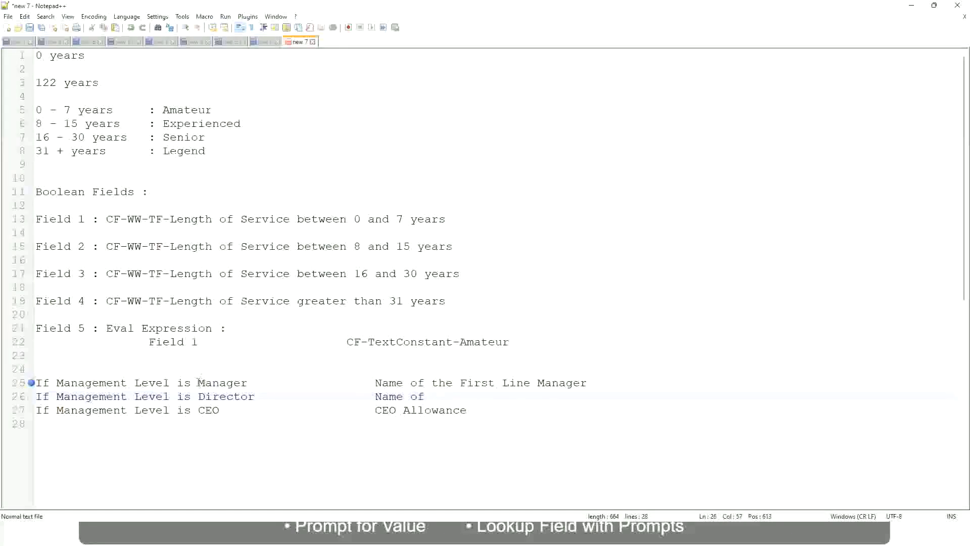
Step: Change "First" to "Second" in the Manager rule's outcome and complete the Director rule's outcome with "Manager"
double_click(475, 384)
text(Second)
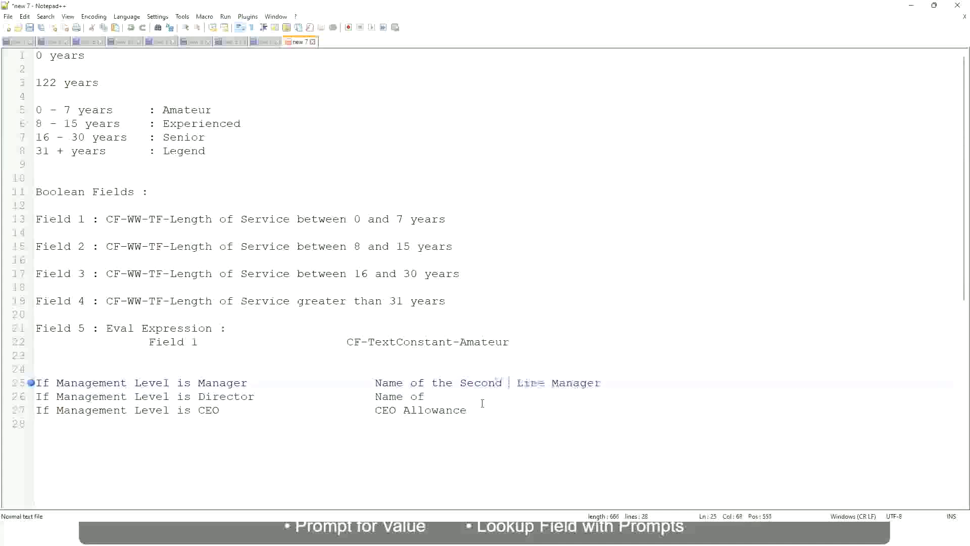
key(BackSpace)
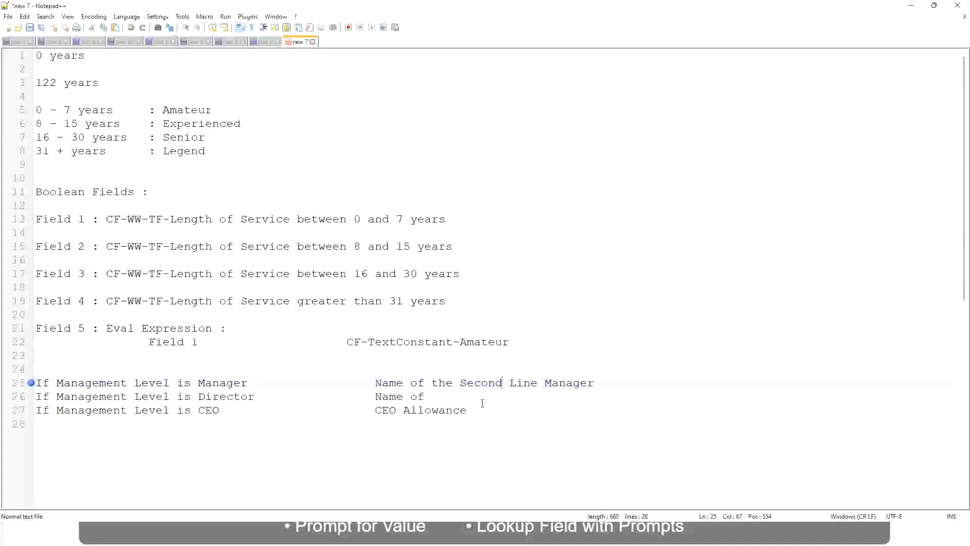
click(439, 396)
text(Manager)
Step: Replace the CEO rule's outcome with "name of CEO/Himself/Herself"
drag(376, 409, 480, 410)
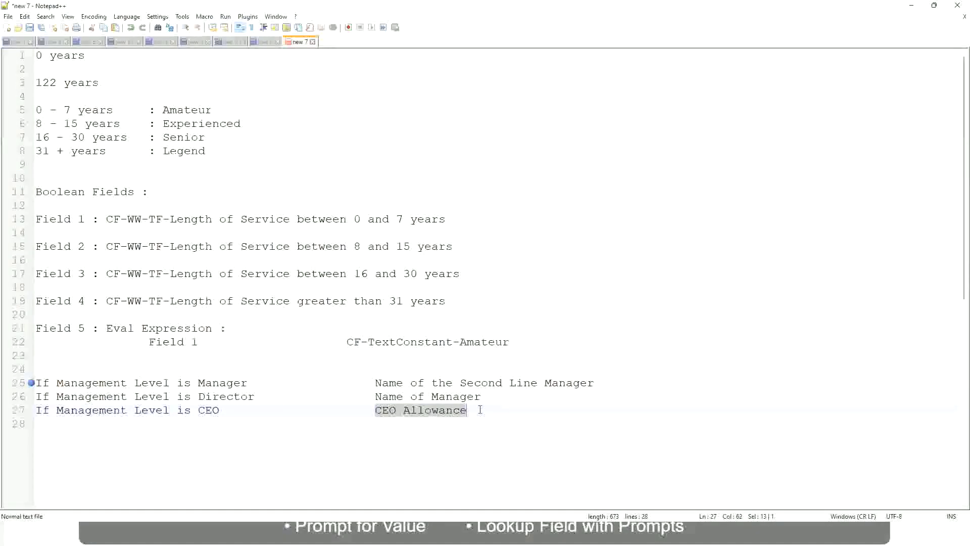
text(name of CEO)
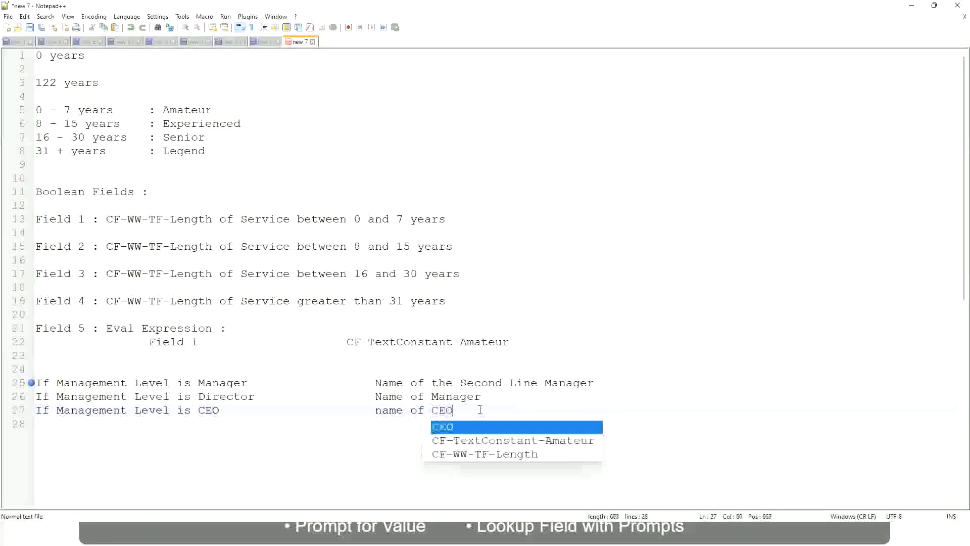
key(BackSpace)
text(/)
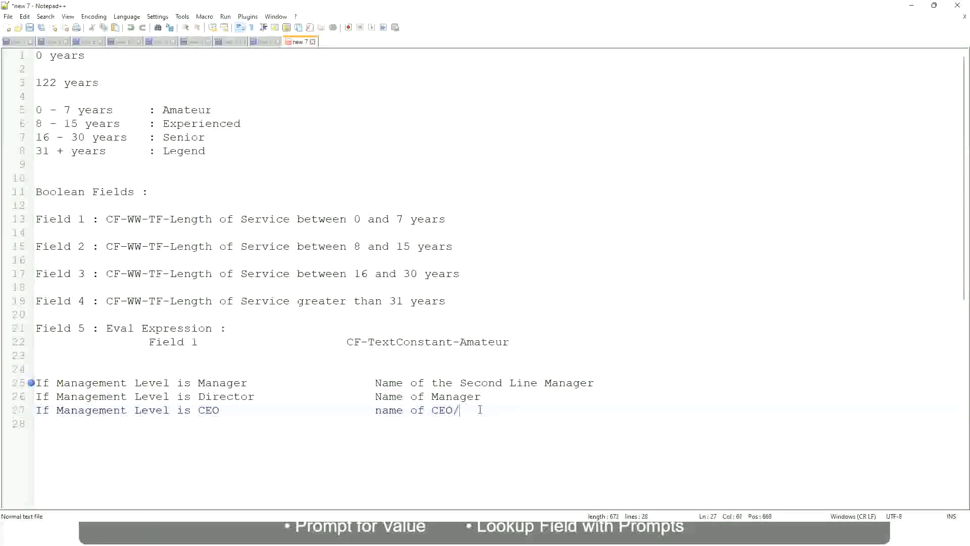
text(Himself/Herself)
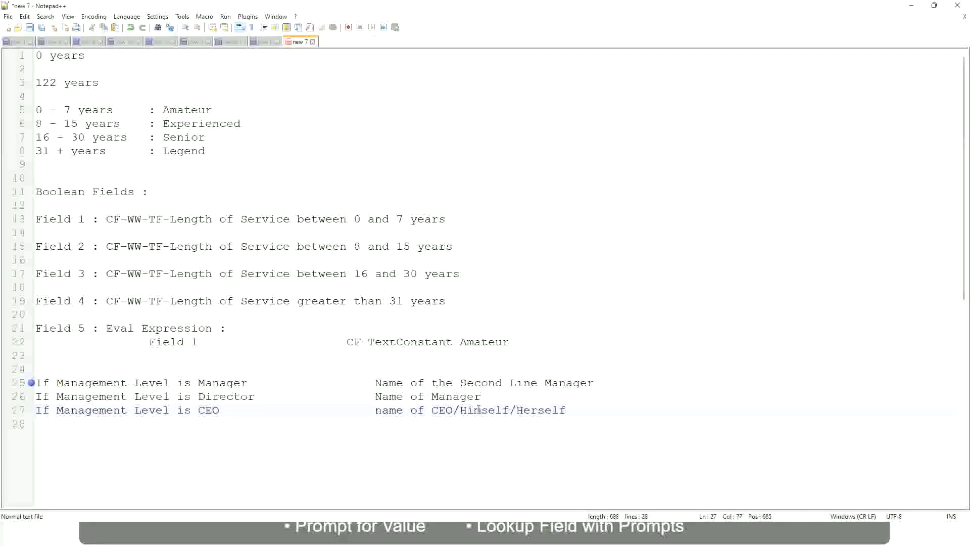
Step: Clear the bookmark on the Manager rule's line and review the Manager and Director conditions
click(345, 410)
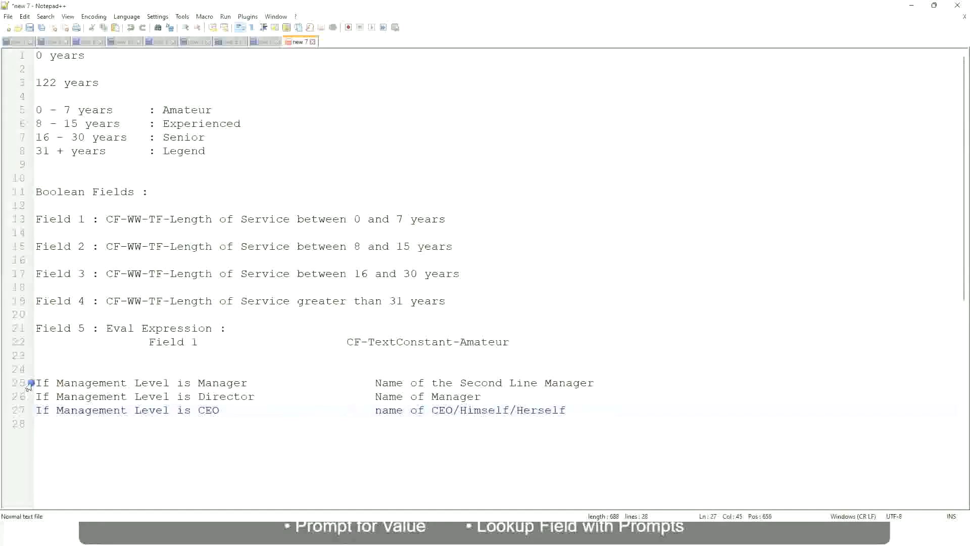
click(106, 383)
click(225, 383)
click(199, 396)
click(240, 396)
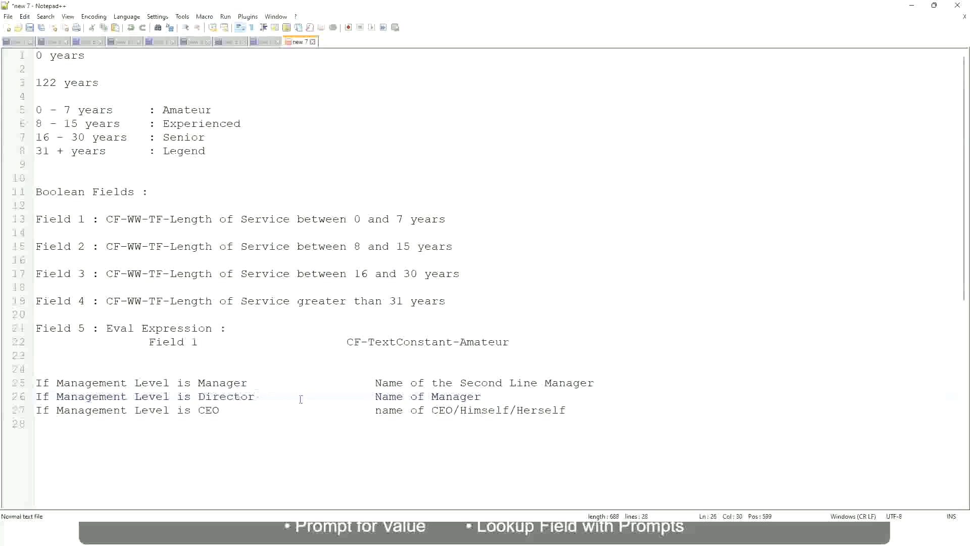
Step: Review the Director and CEO rules with their outcomes, and highlight all three rules together
click(481, 396)
click(218, 397)
click(210, 410)
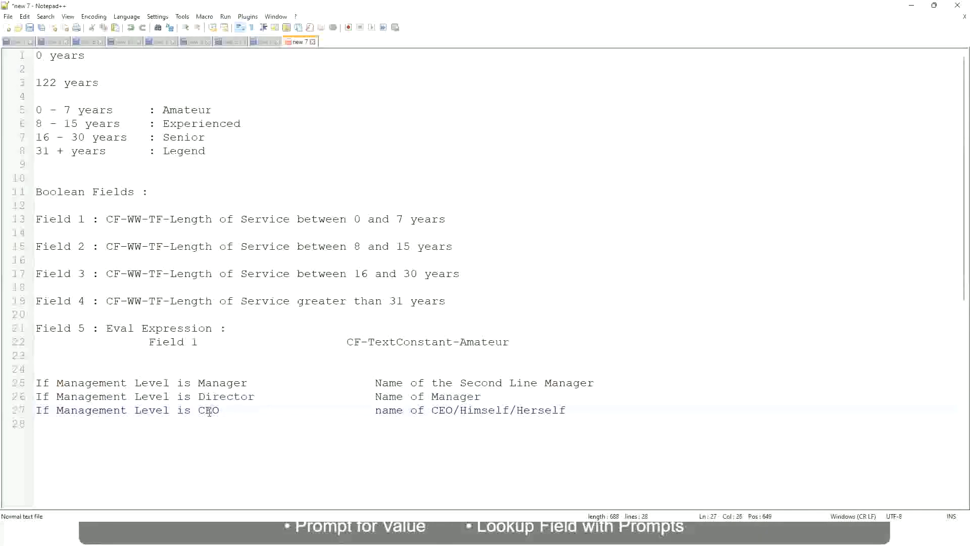
click(203, 411)
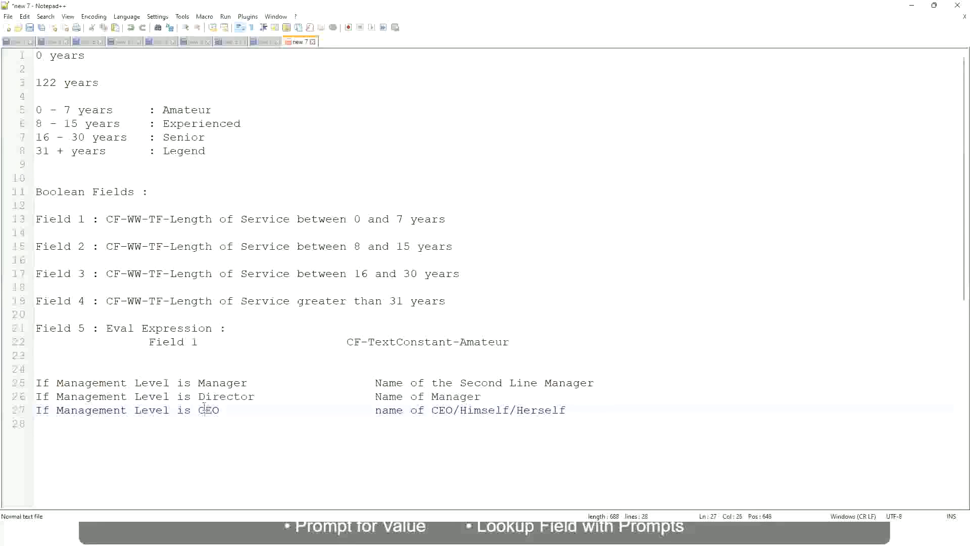
click(454, 410)
click(571, 410)
drag(589, 408, 30, 384)
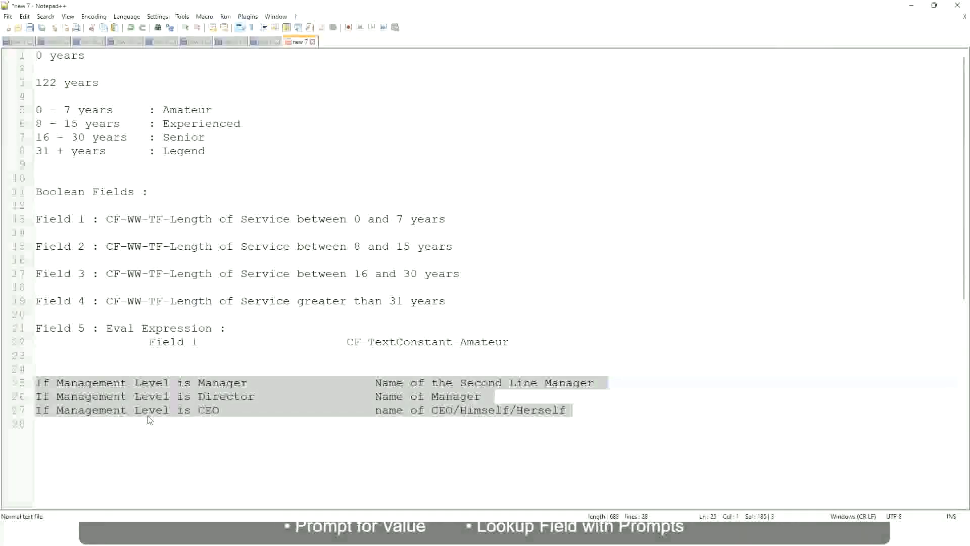
Step: Examine the Manager rule's outcome, highlighting the text "Name of the Second Line Manager"
click(410, 383)
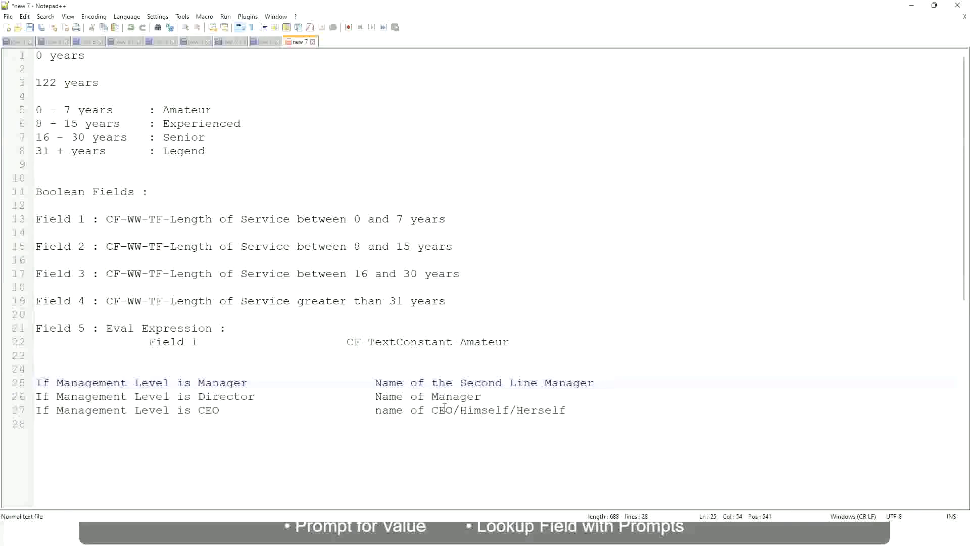
drag(375, 382, 595, 382)
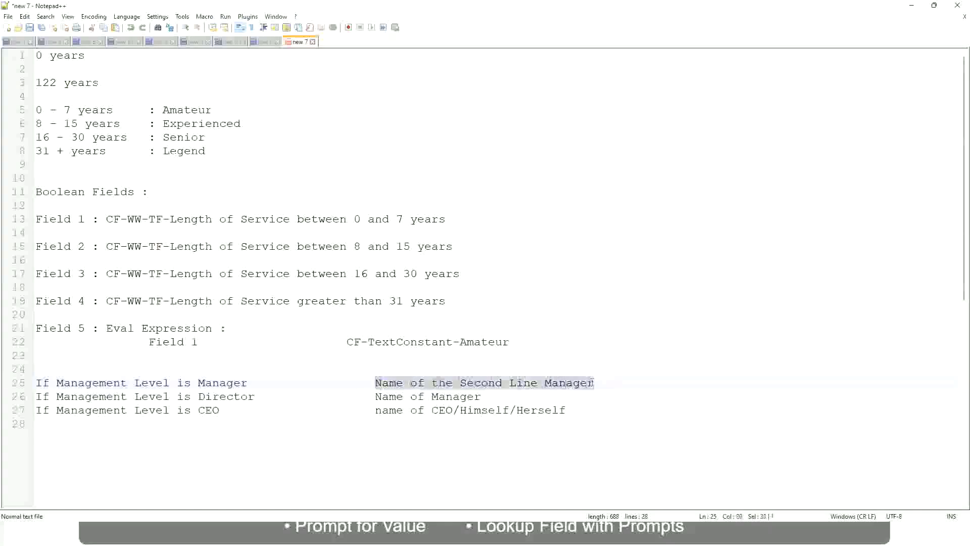
click(453, 386)
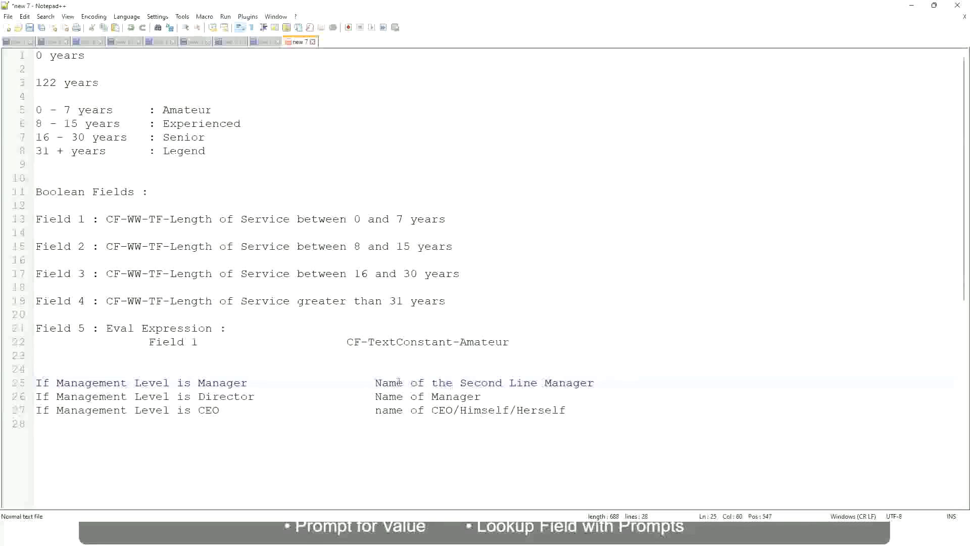
drag(375, 382, 597, 383)
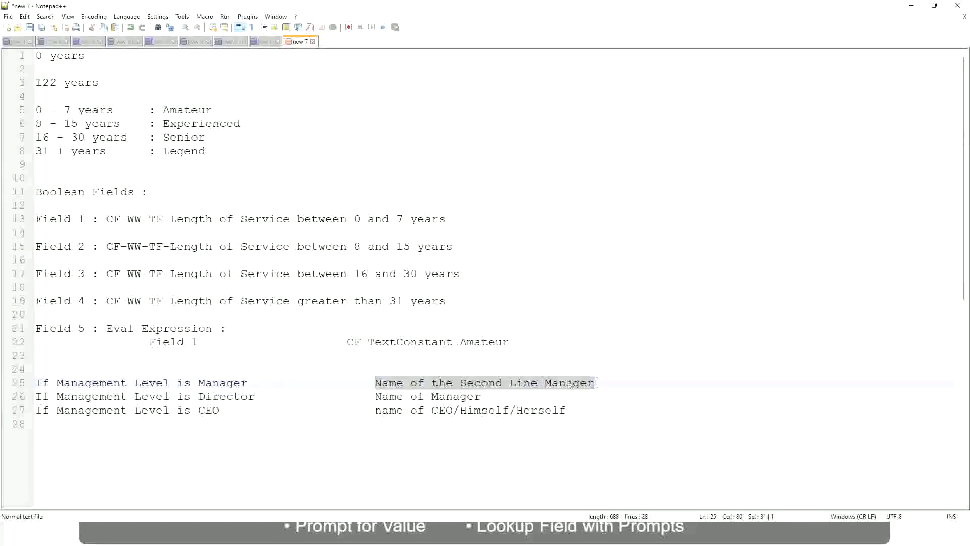
click(497, 388)
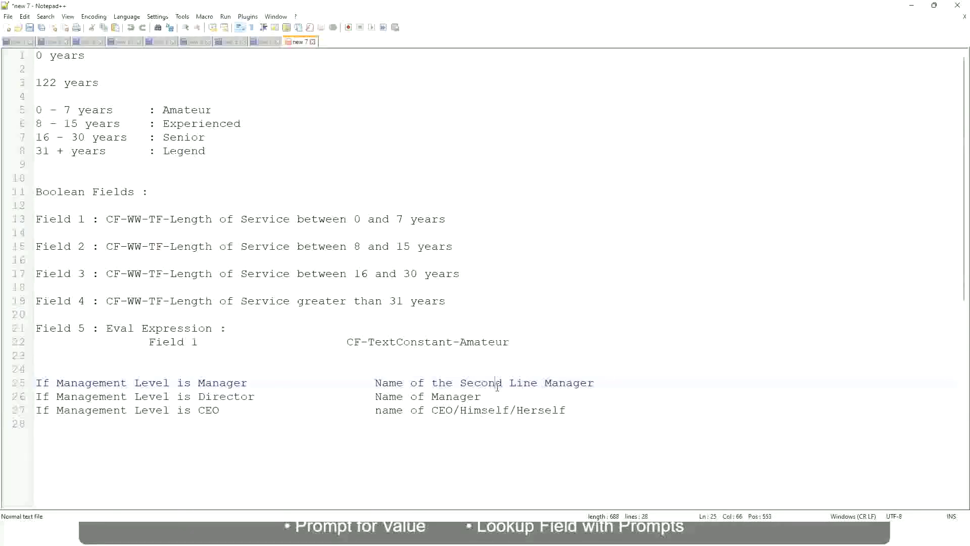
click(253, 382)
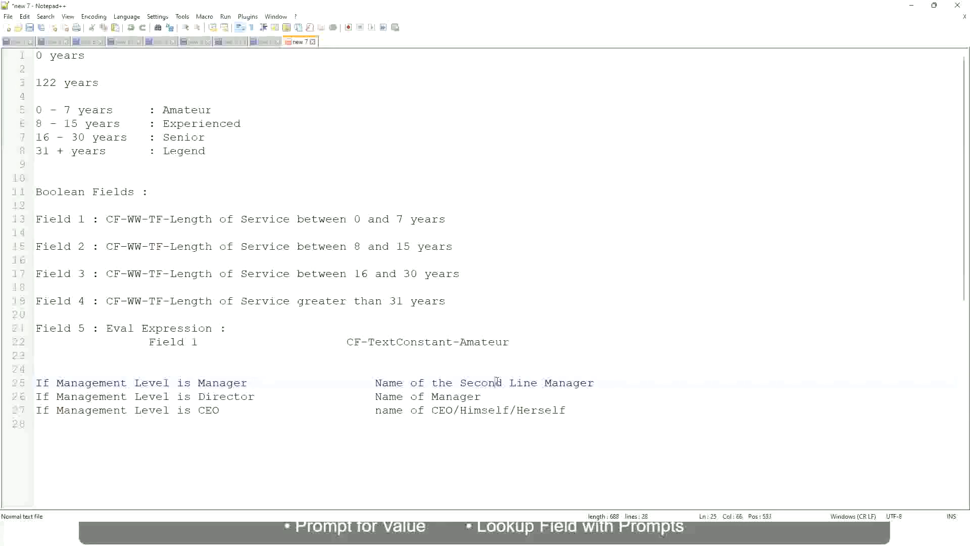
drag(531, 382, 538, 383)
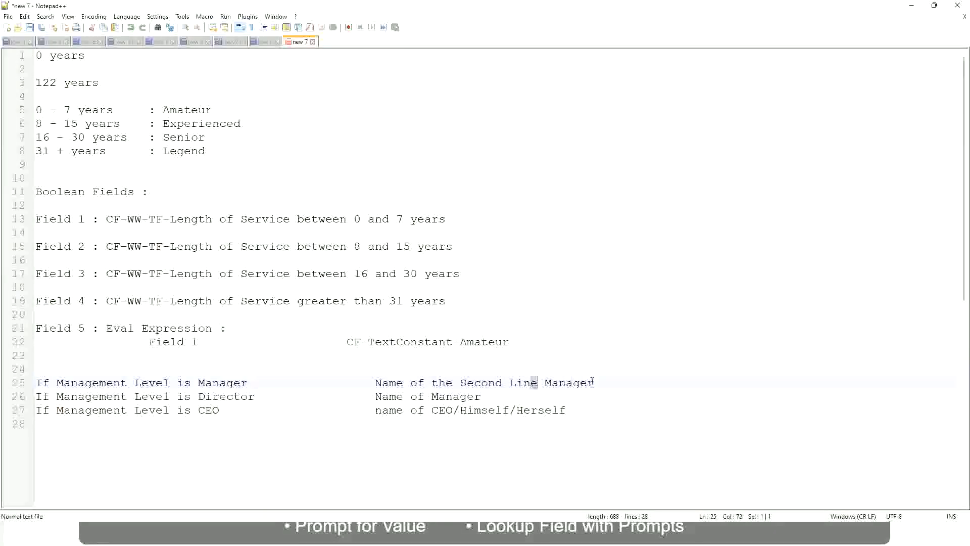
click(608, 380)
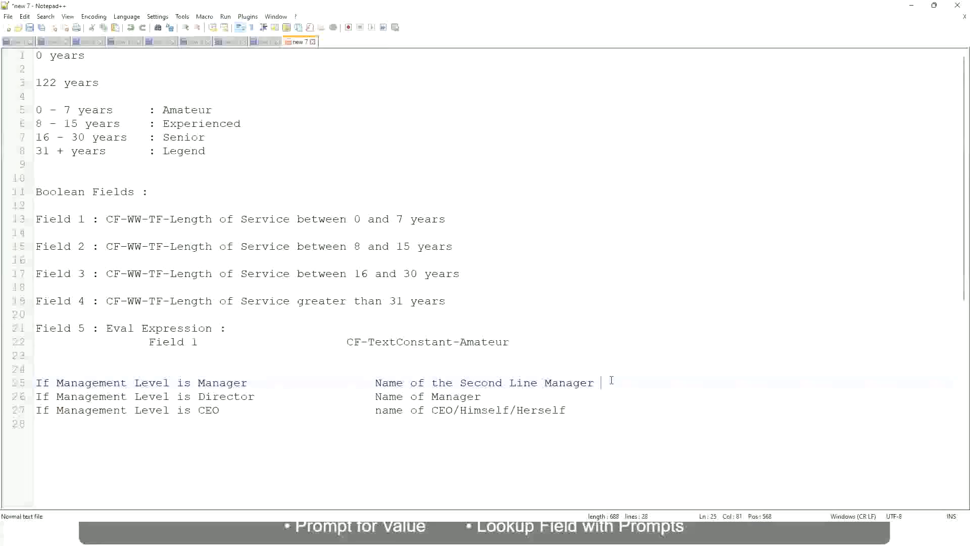
Step: Compare the experience band labels Amateur to Legend with the outcomes of the Manager, Director and CEO rules in the note
click(573, 382)
double_click(187, 110)
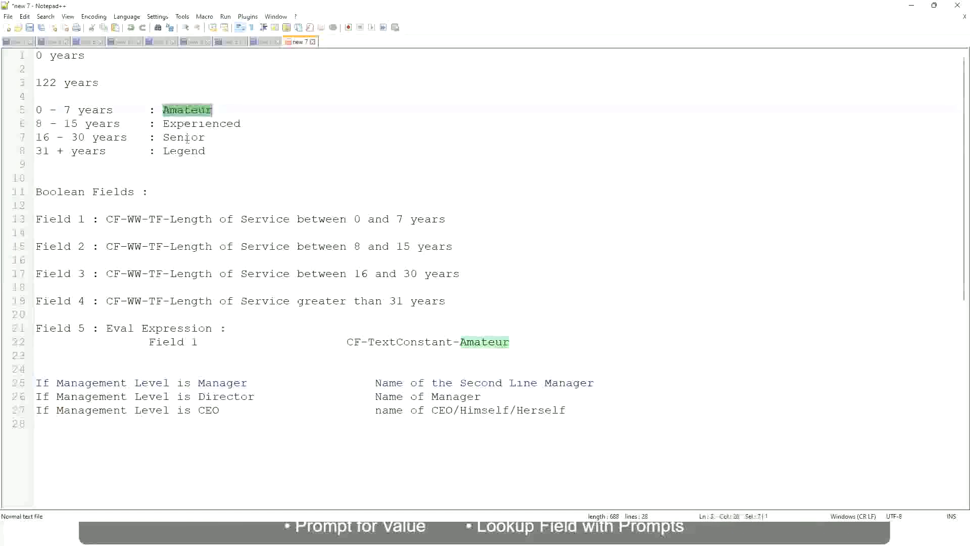
double_click(194, 124)
double_click(187, 138)
click(213, 150)
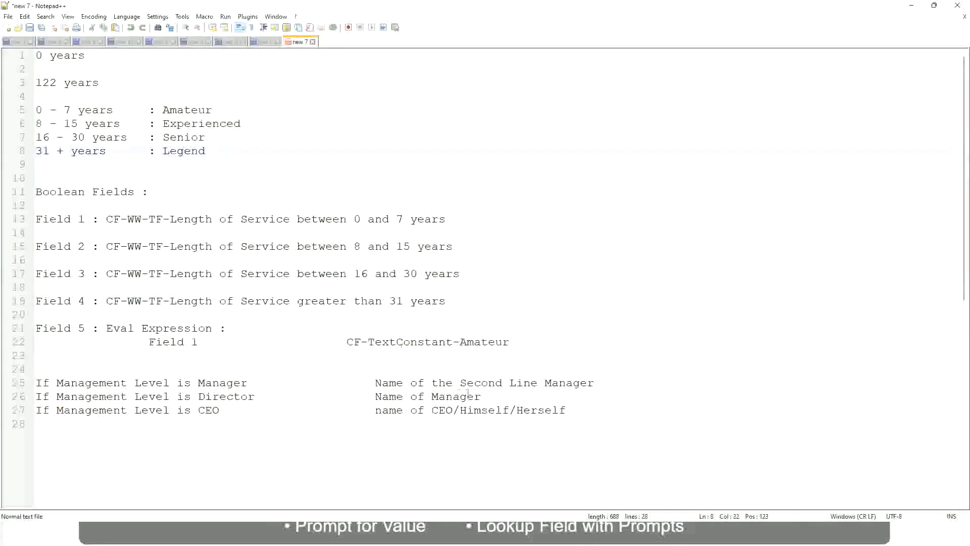
click(495, 410)
click(466, 383)
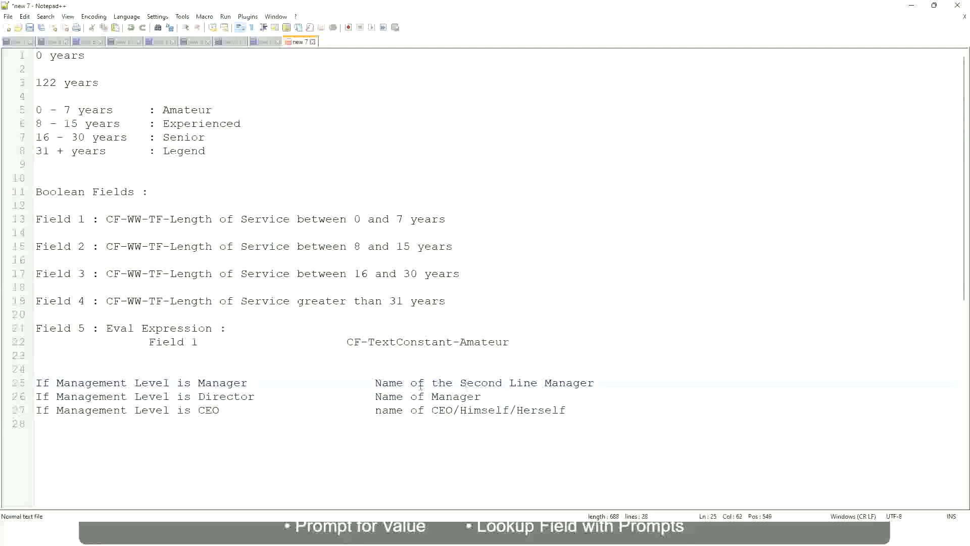
click(264, 403)
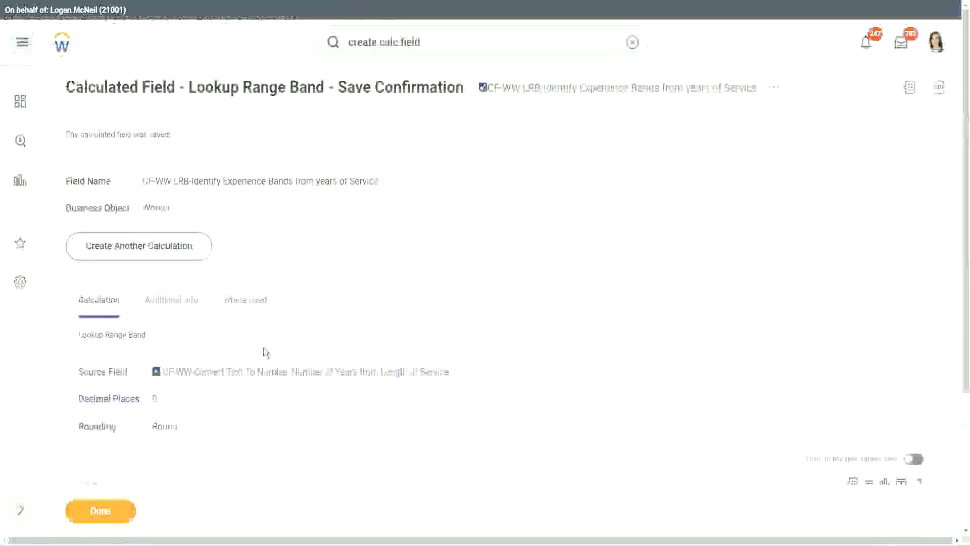
Step: Switch to Workday, copy the name of the saved Lookup Range Band calculated field, and finish its save confirmation
scroll(369, 152, down, 4)
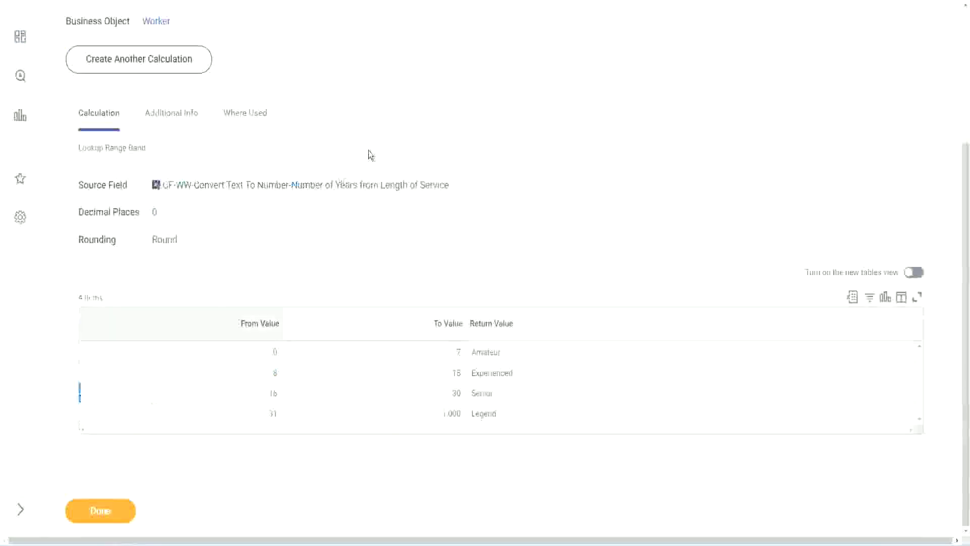
scroll(377, 194, up, 4)
right_click(571, 99)
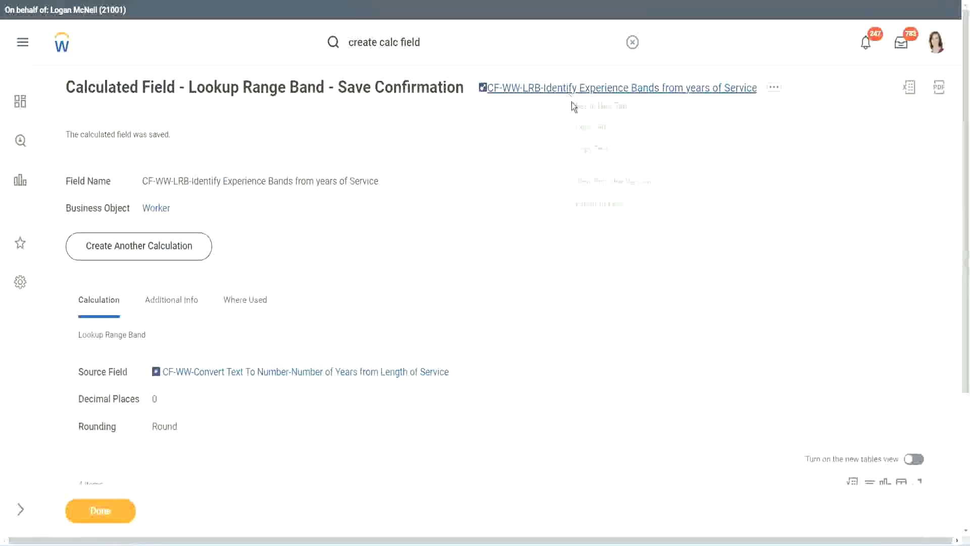
click(601, 149)
click(95, 515)
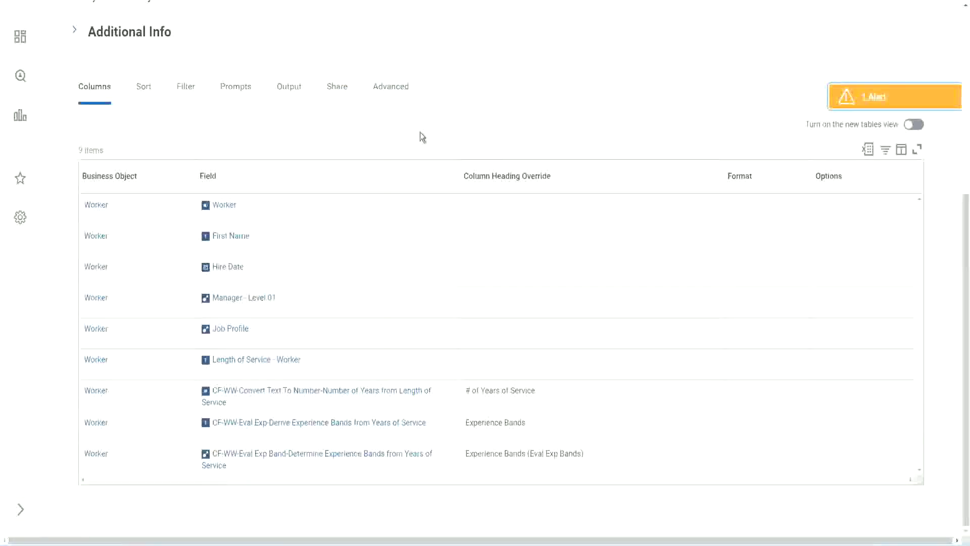
Step: Open the WW Employee Details custom report for editing
scroll(420, 134, up, 5)
click(334, 110)
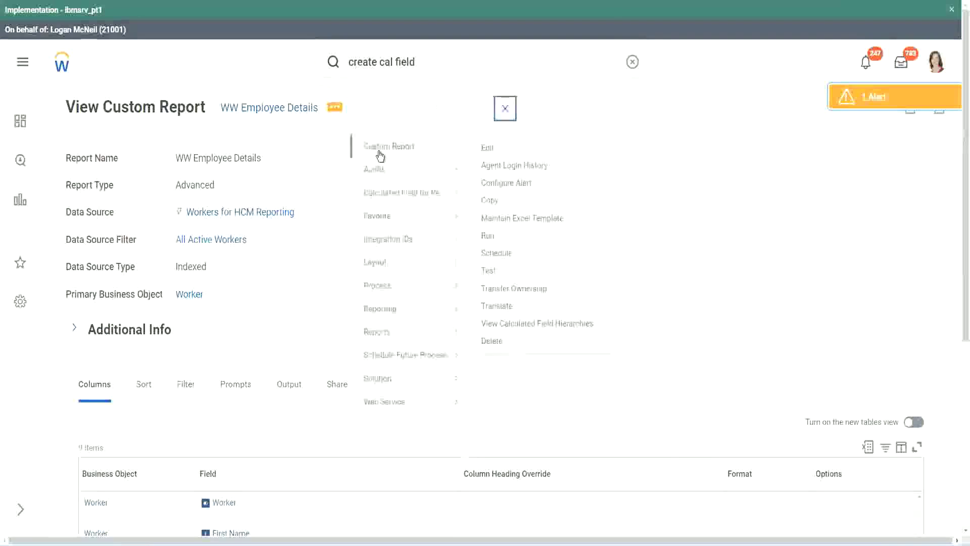
click(489, 148)
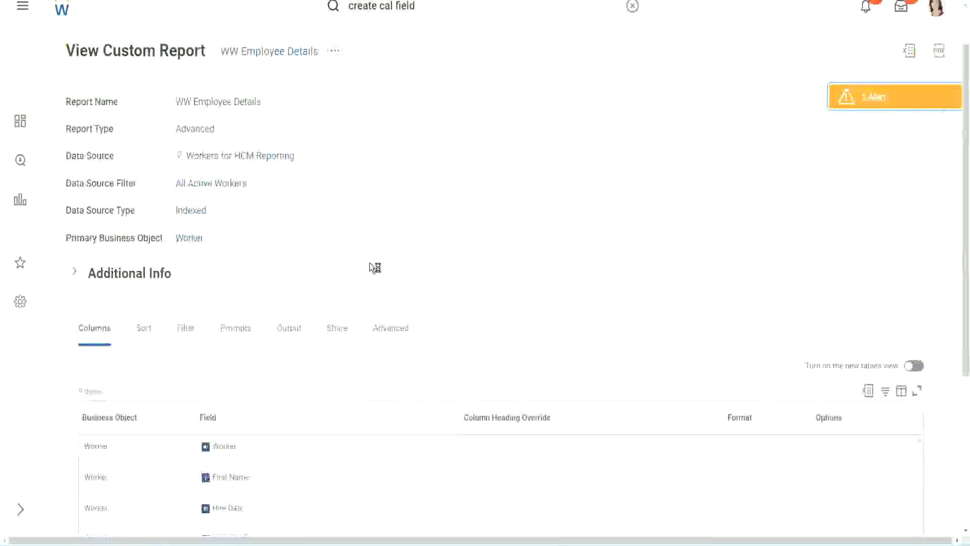
scroll(369, 263, down, 5)
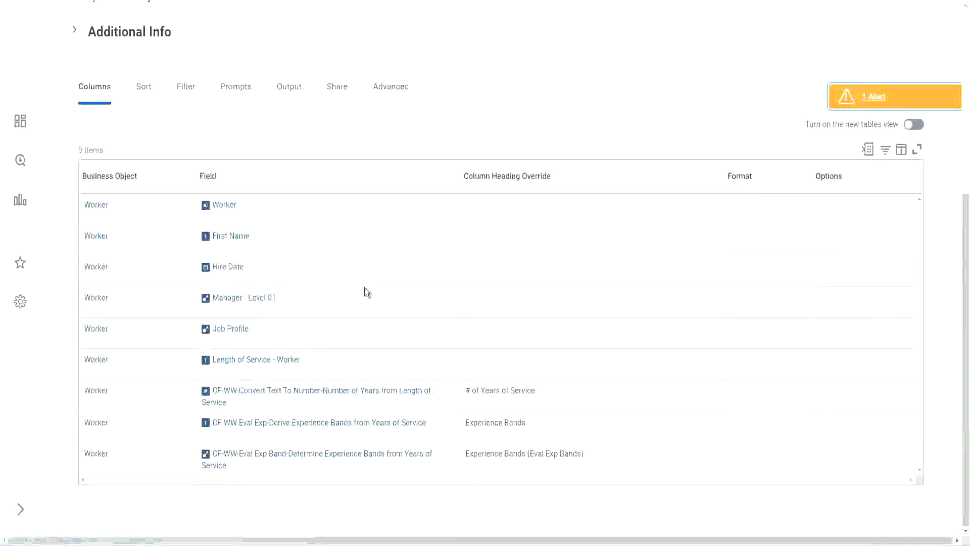
Step: Add a Worker column after the last report column, using the field CF-WW-LRB-Identify Experience Bands from years of Service
scroll(364, 281, down, 8)
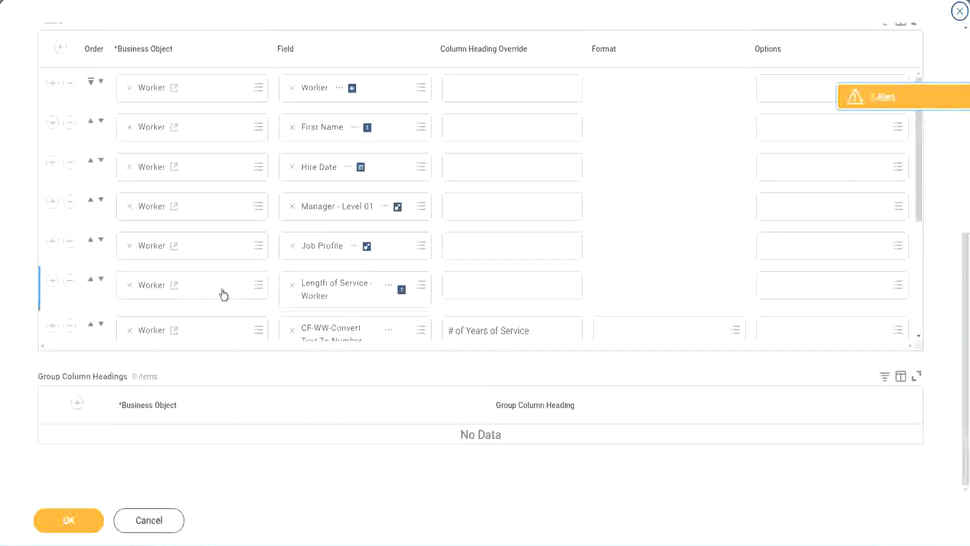
scroll(223, 295, down, 5)
click(52, 273)
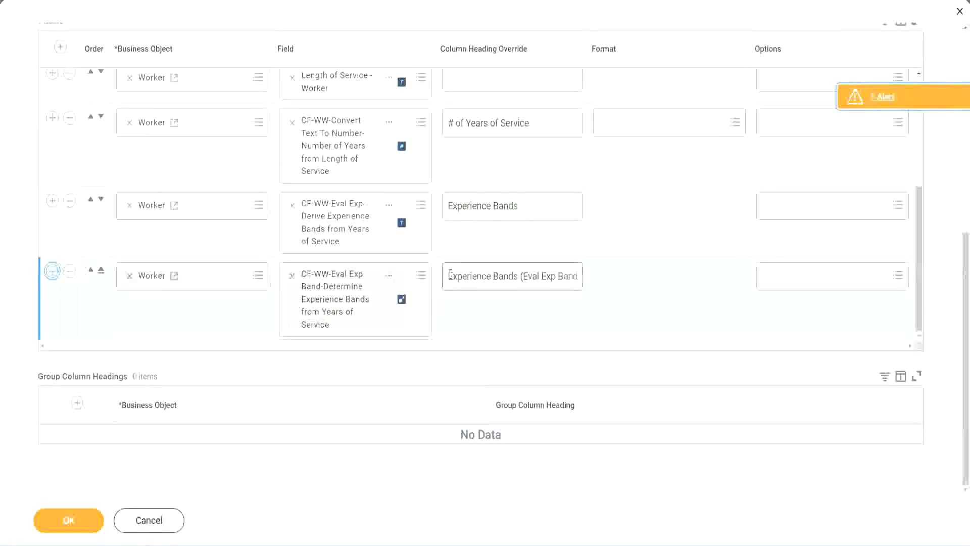
click(329, 322)
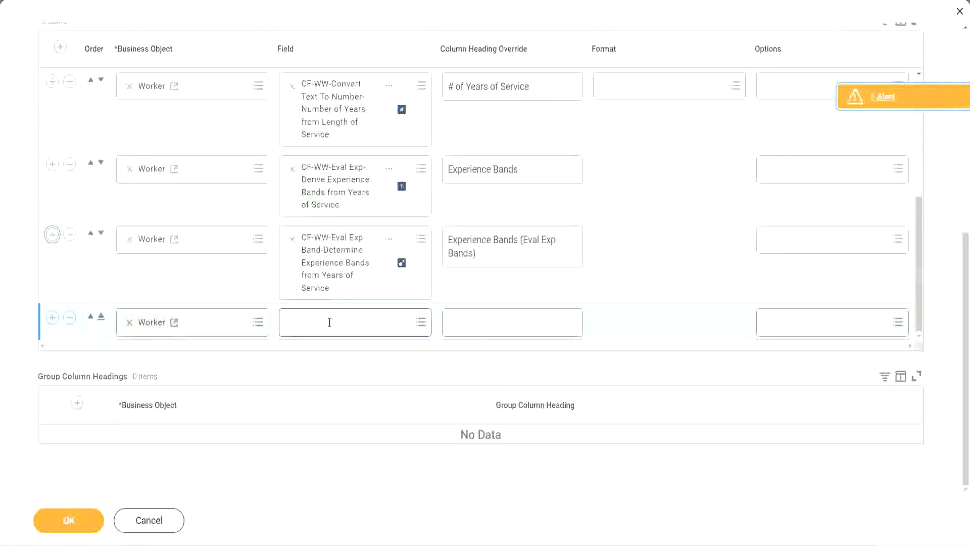
key(ctrl+v)
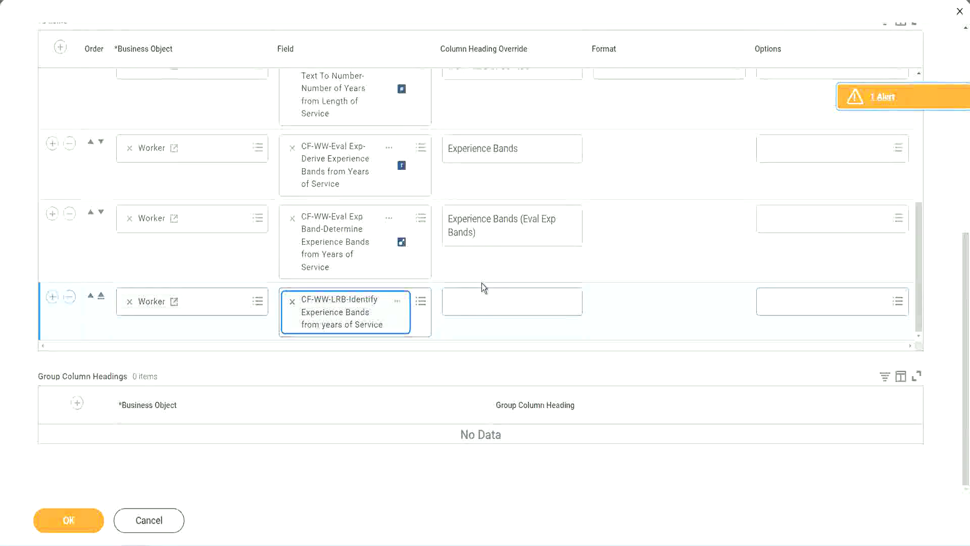
Step: Override the new column's heading with "Experience Bands (LRB)" and save the report definition
click(484, 294)
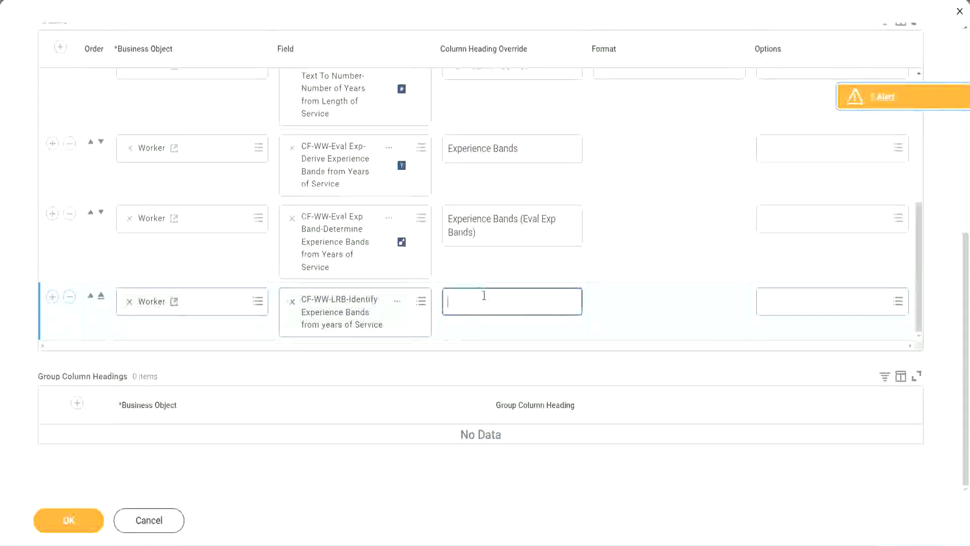
text(Ex)
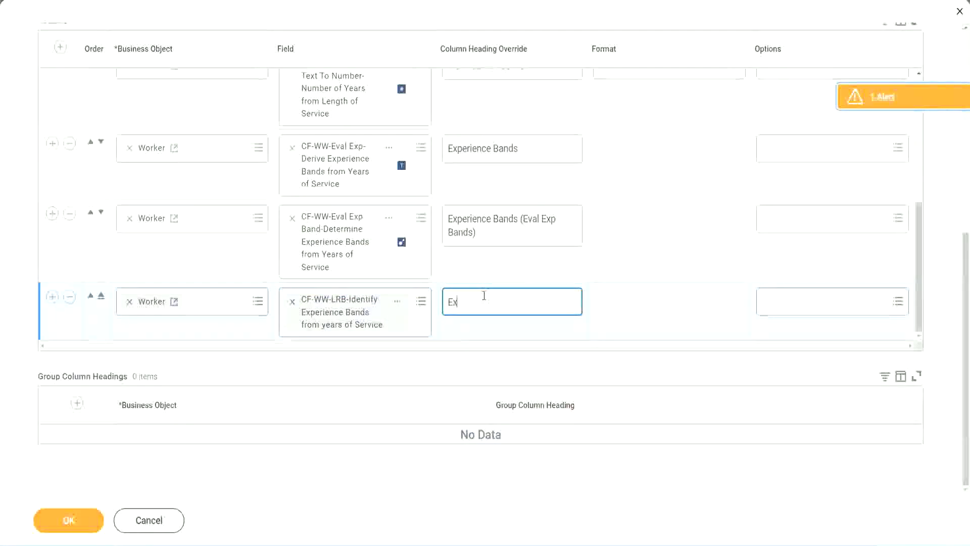
text(pernence)
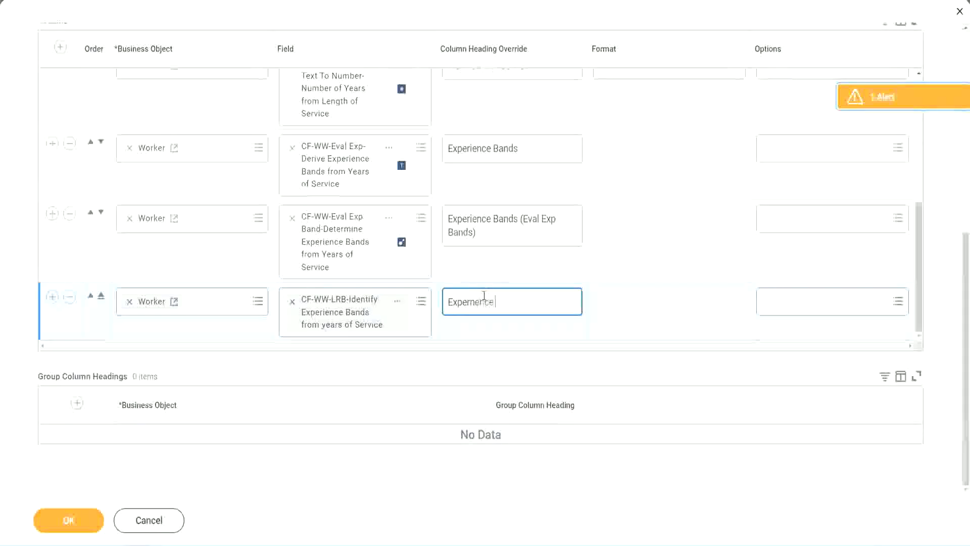
key(BackSpace)
key(BackSpace)
key(BackSpace)
key(BackSpace)
key(BackSpace)
text(ience Bands)
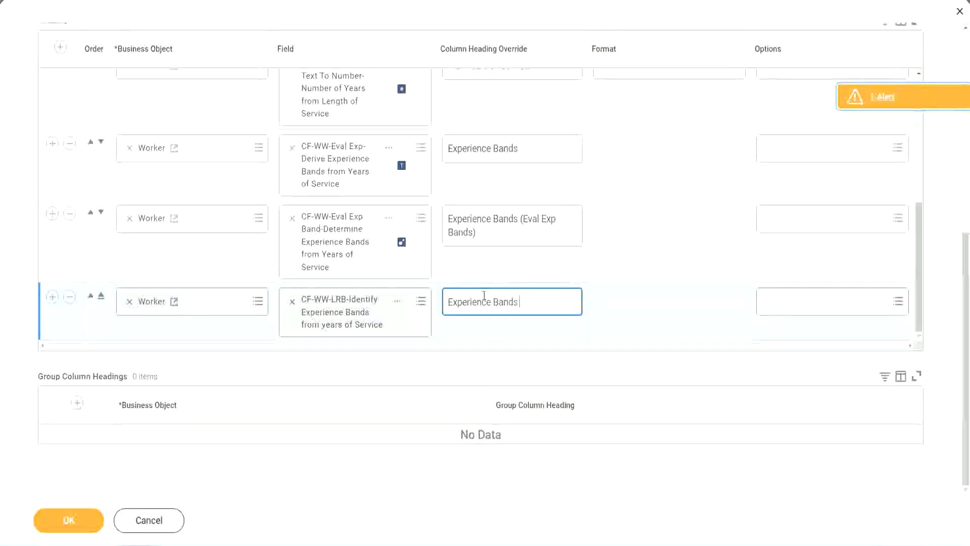
text( (LRB))
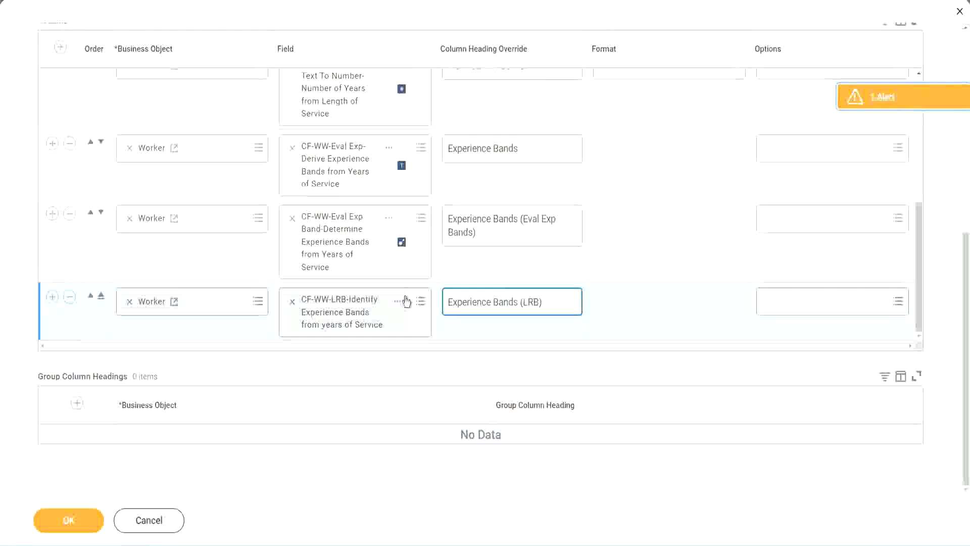
click(86, 530)
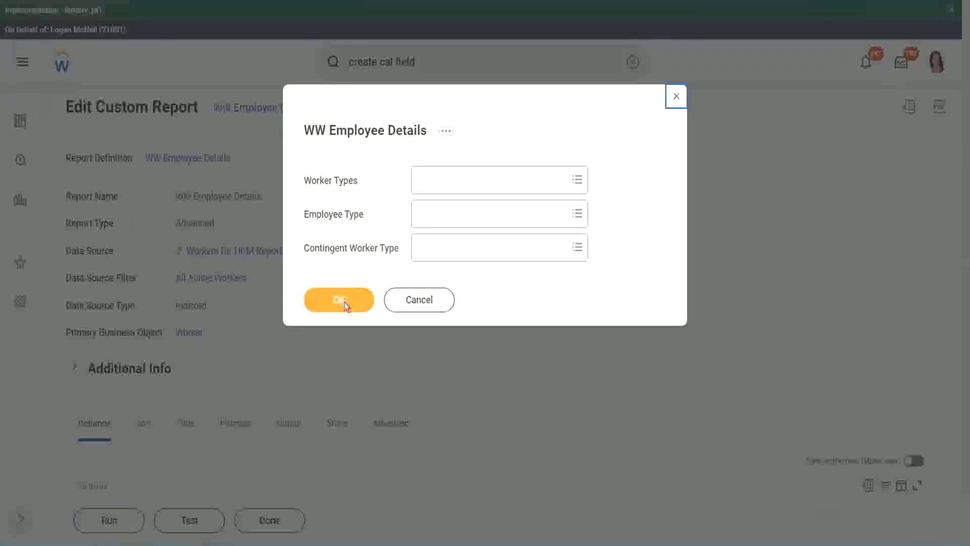
Step: Run WW Employee Details with its prompts blank and compare the three Experience Bands columns across the workers
click(344, 302)
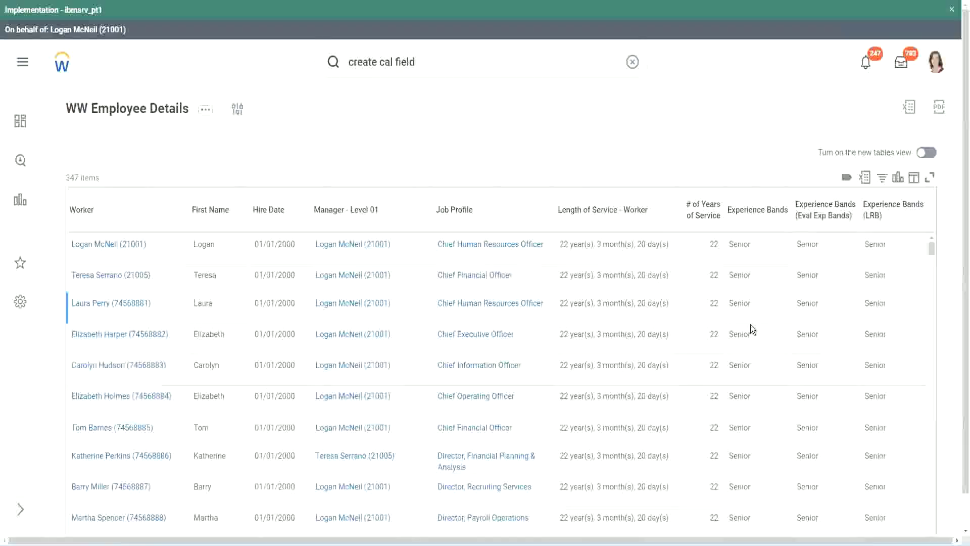
double_click(741, 244)
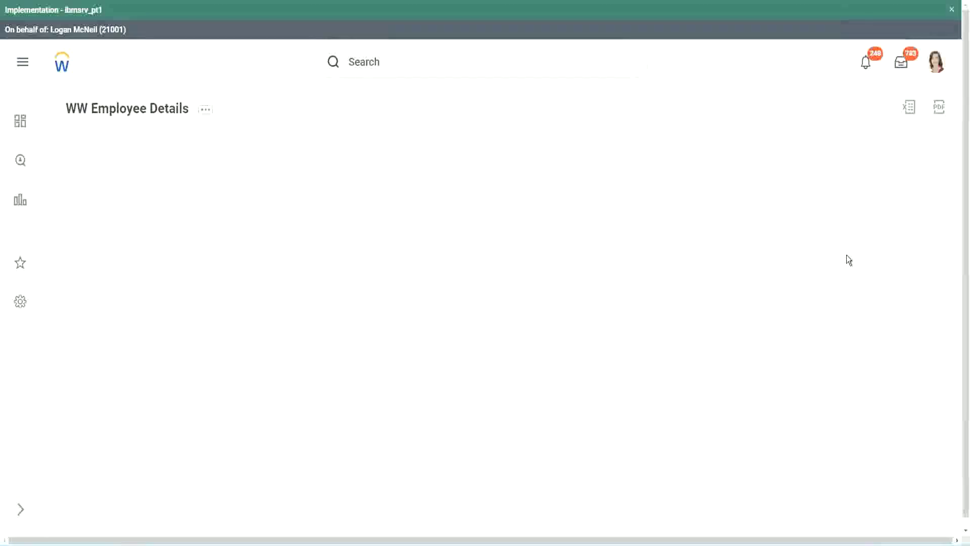
scroll(842, 283, down, 10)
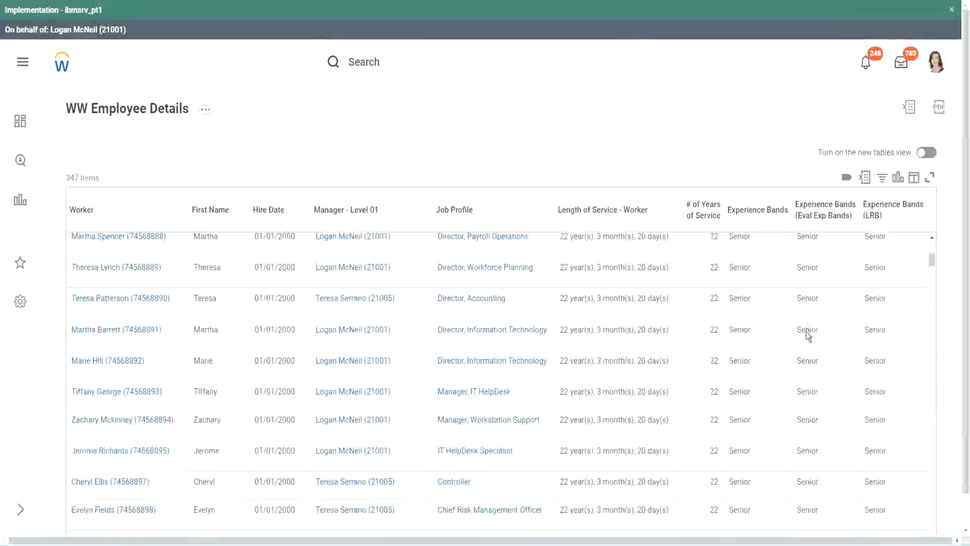
scroll(802, 341, down, 3)
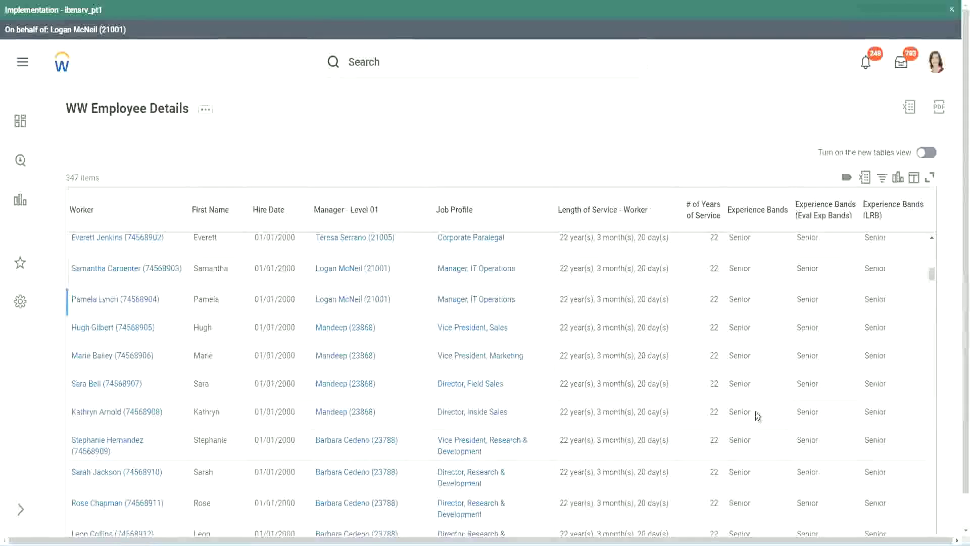
scroll(756, 450, down, 3)
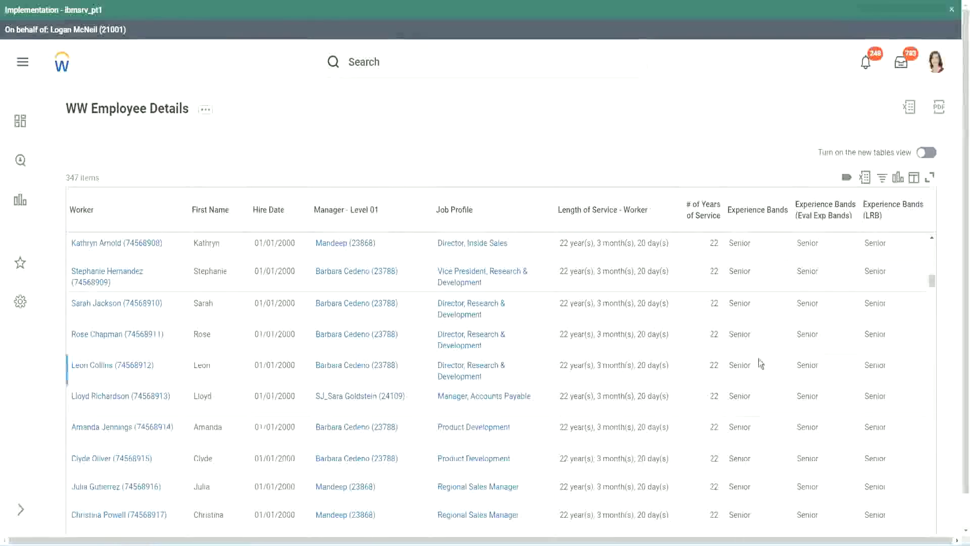
scroll(759, 359, down, 1)
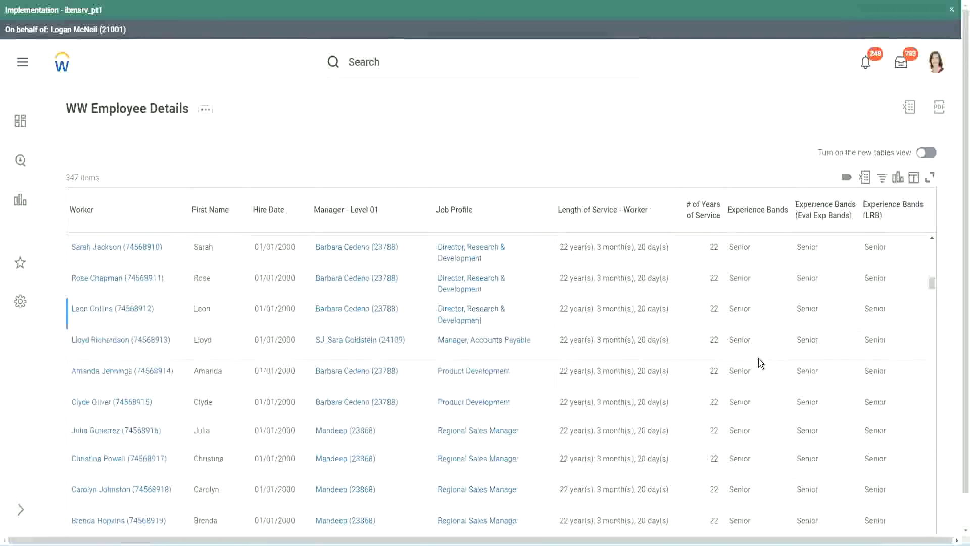